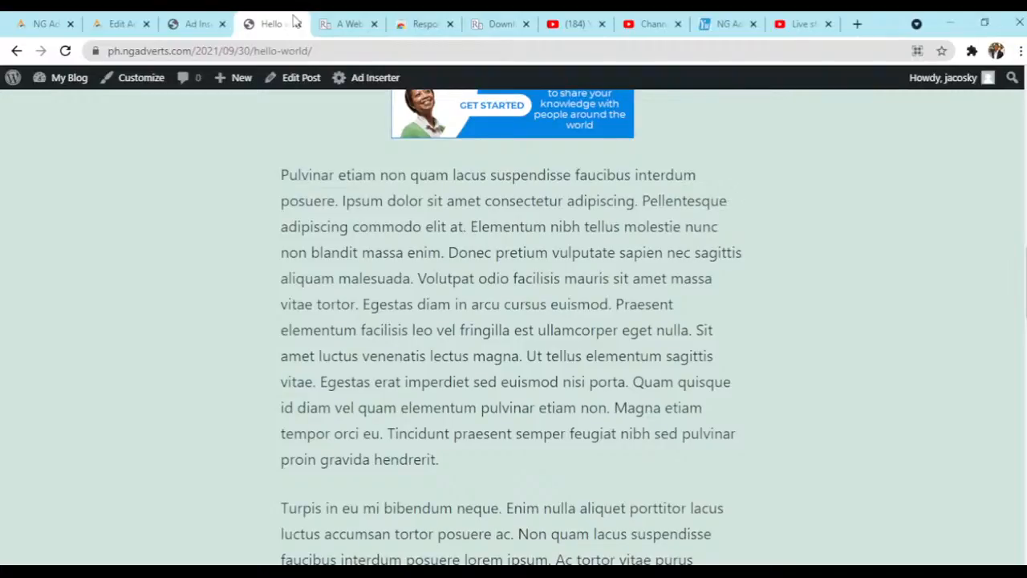
- Return to the adcode edit page, view the Publisher help articles in the Instant Answer widget, and close it
click(96, 25)
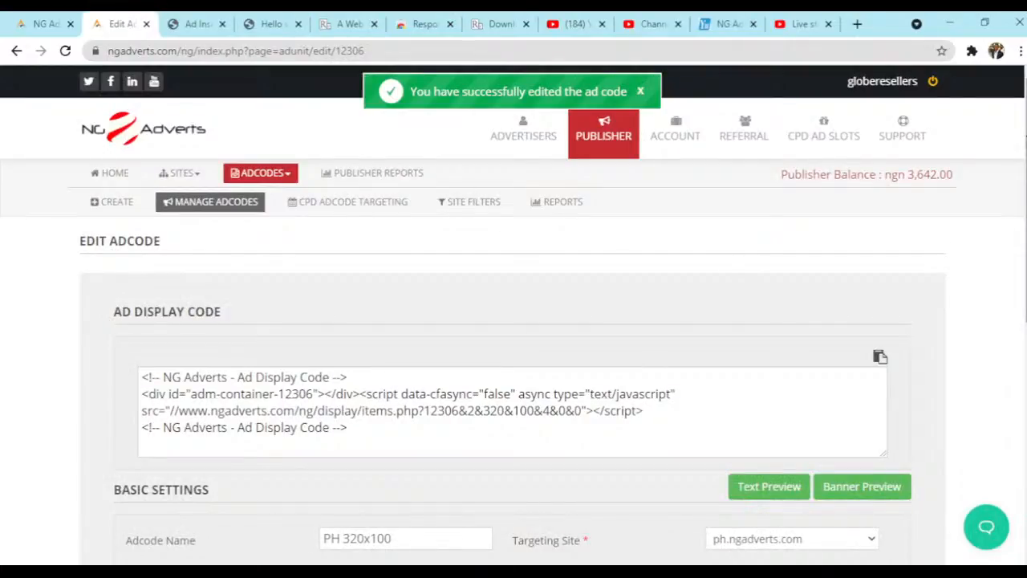
scroll(1019, 201, down, 3)
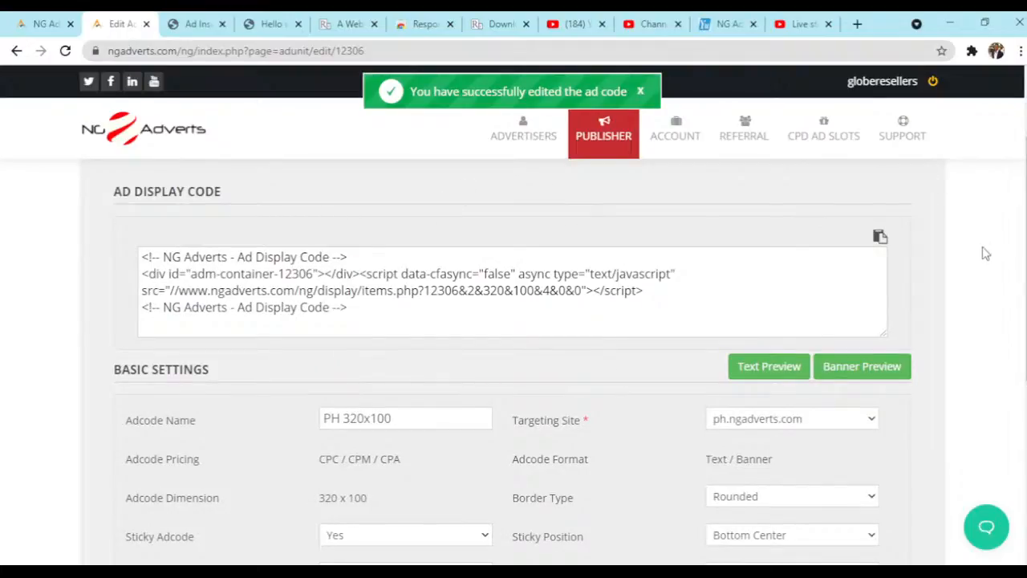
click(987, 528)
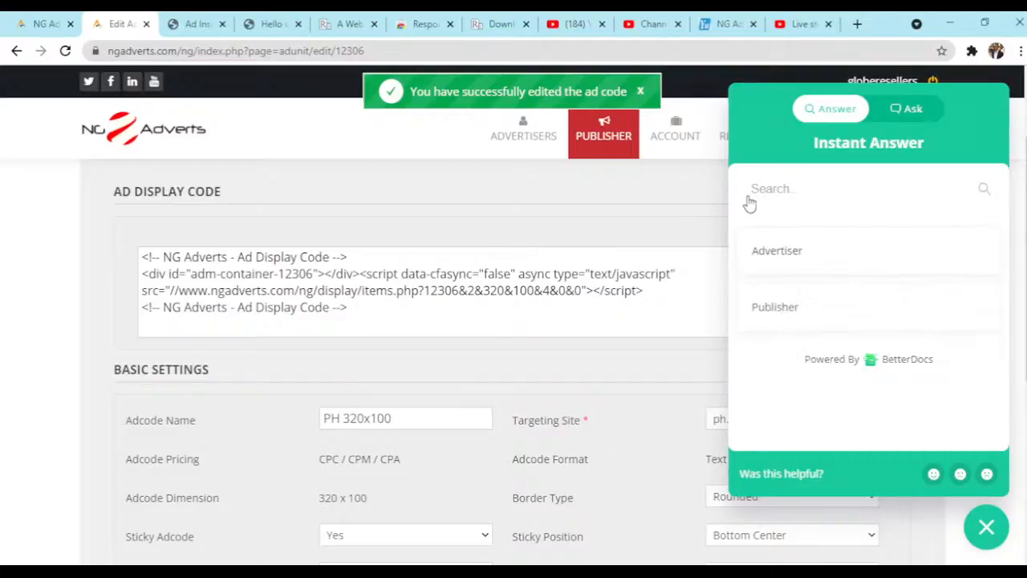
click(785, 310)
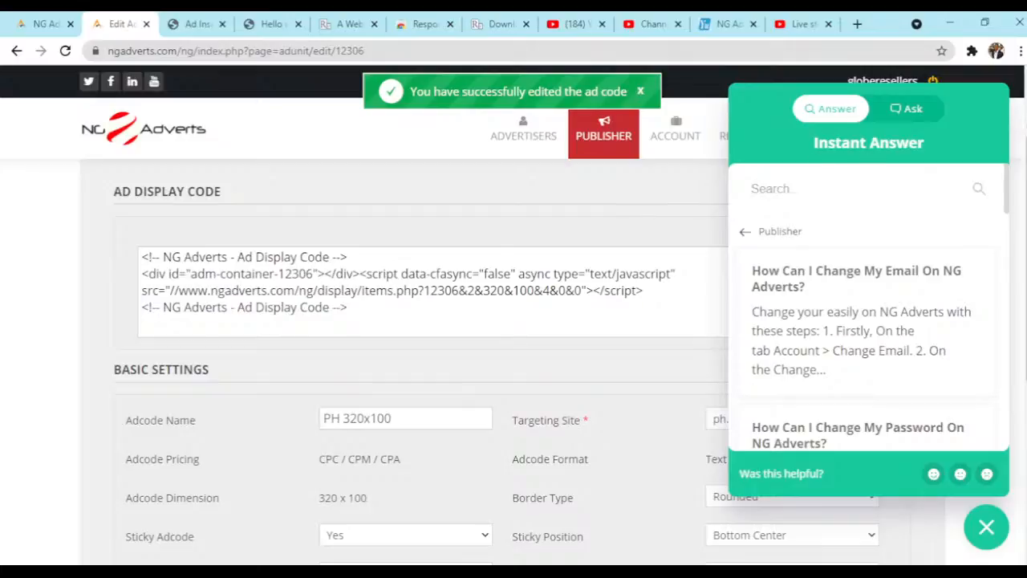
click(987, 526)
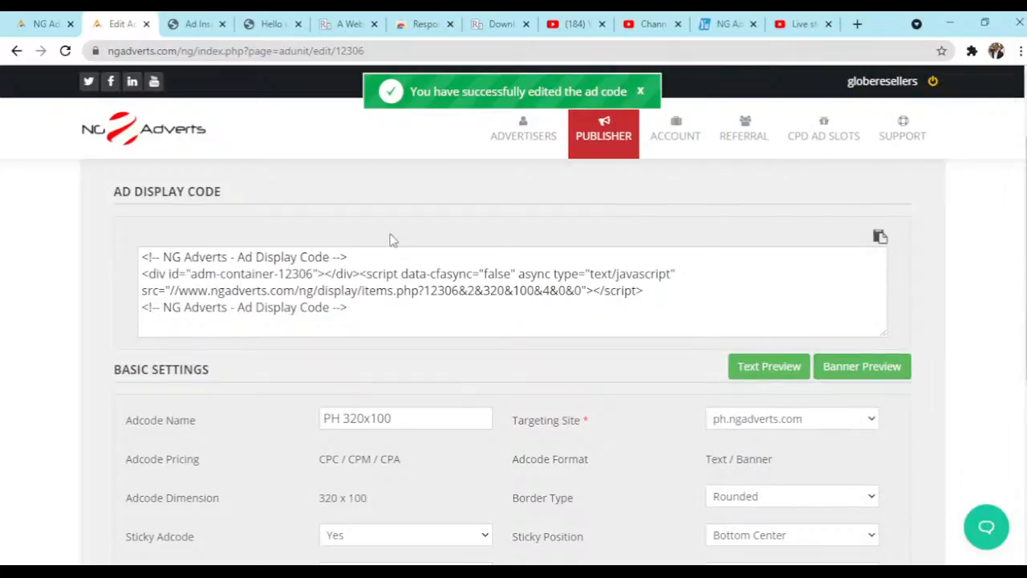
scroll(112, 225, up, 3)
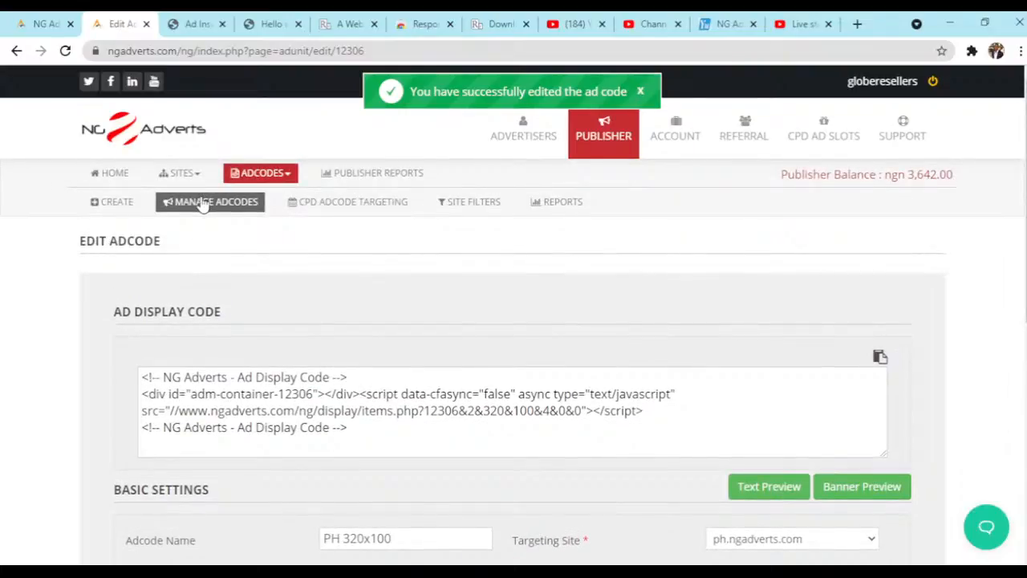
- Open the PH 320x100 adcode for editing from the publisher's list of managed adcodes
click(604, 138)
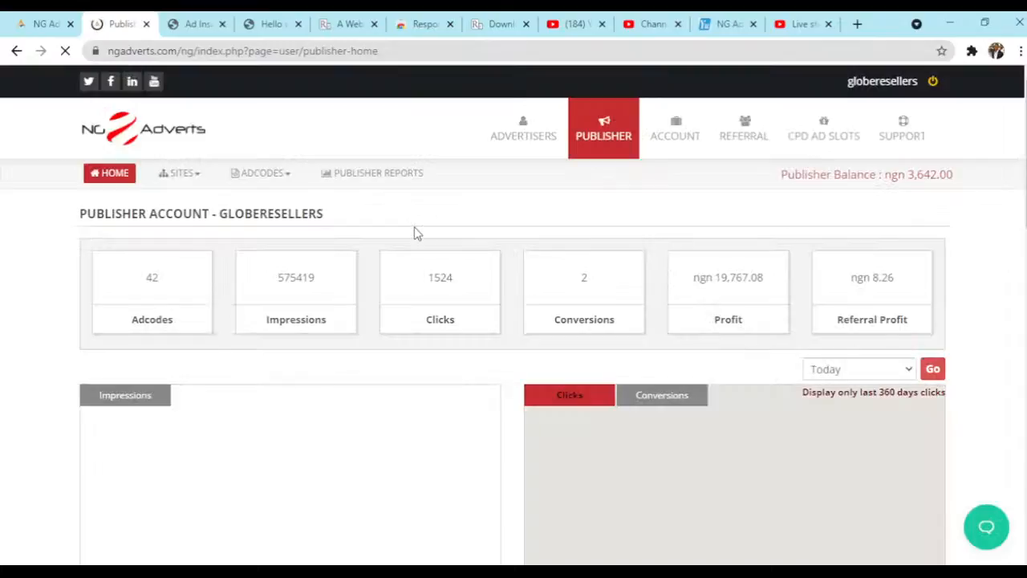
click(272, 182)
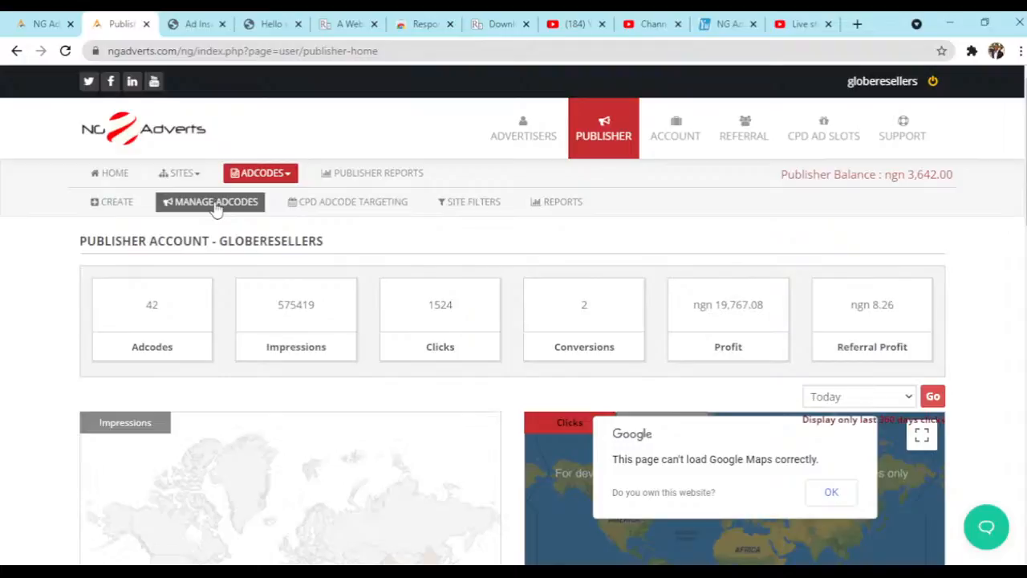
click(215, 205)
scroll(597, 253, down, 1)
scroll(596, 254, down, 1)
scroll(596, 254, up, 1)
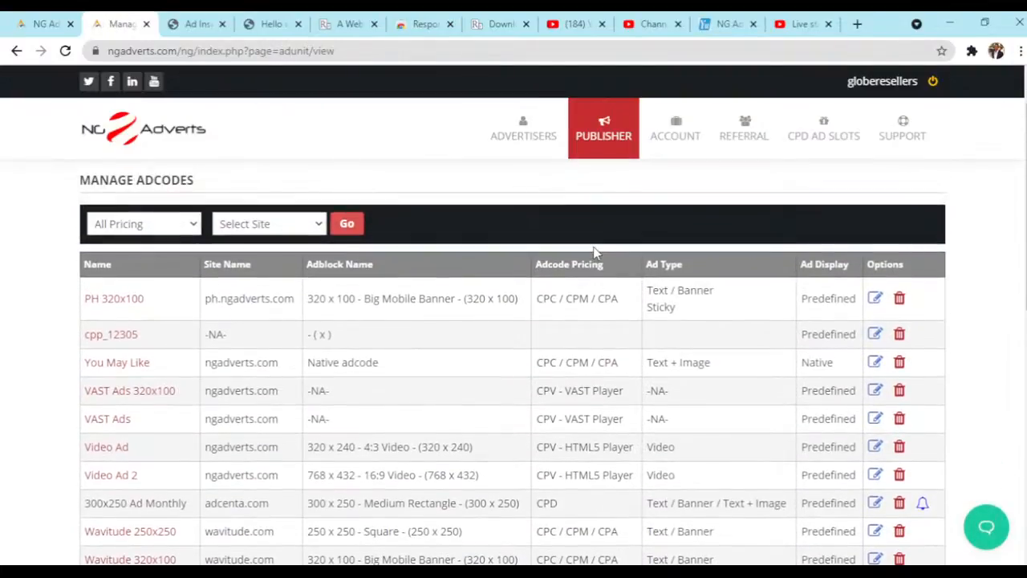
click(879, 305)
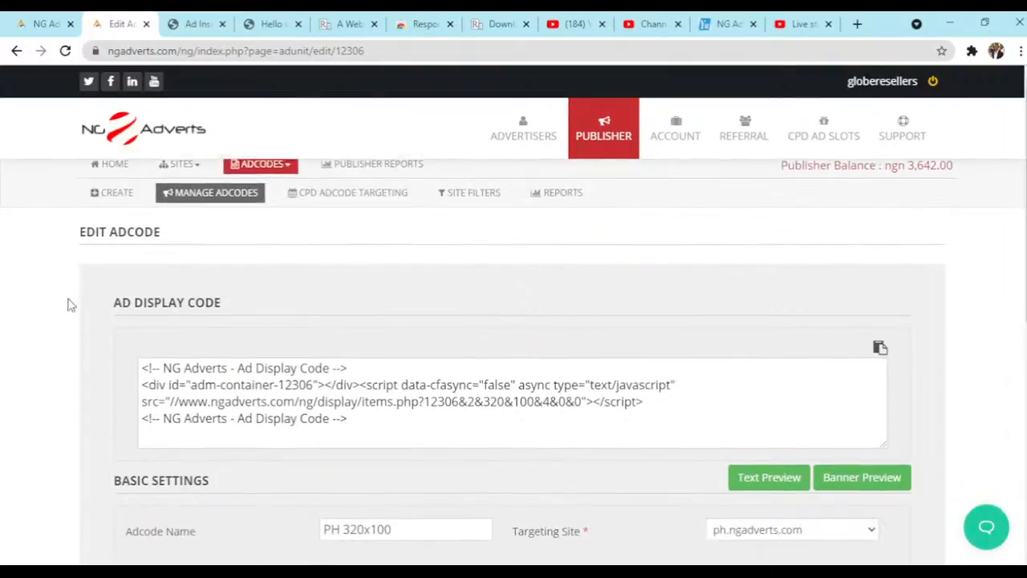
- Switch the Sticky Adcode option to No and back to Yes to compare the ad preview
scroll(70, 305, down, 3)
scroll(70, 305, down, 3)
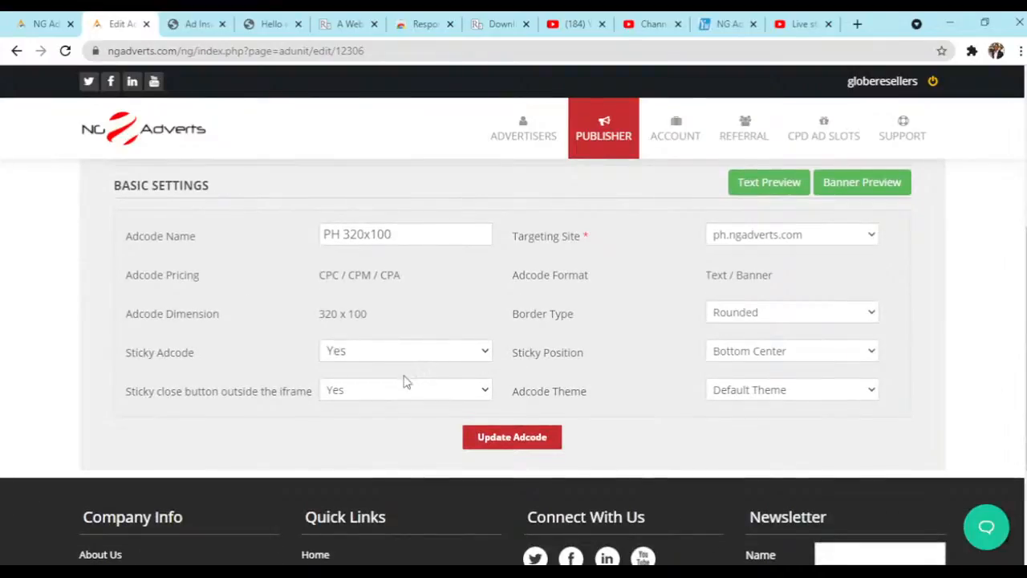
triple_click(169, 356)
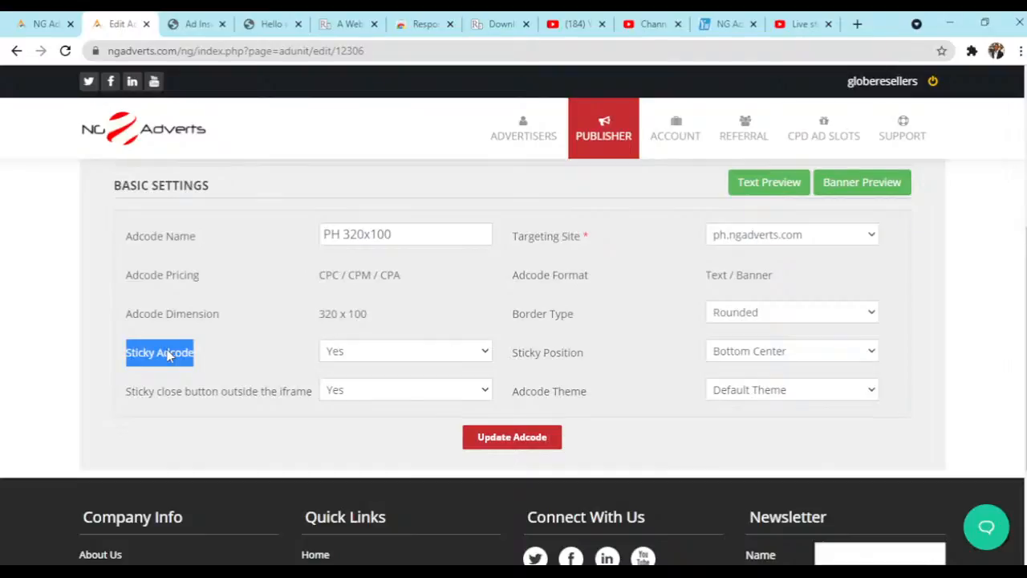
click(222, 359)
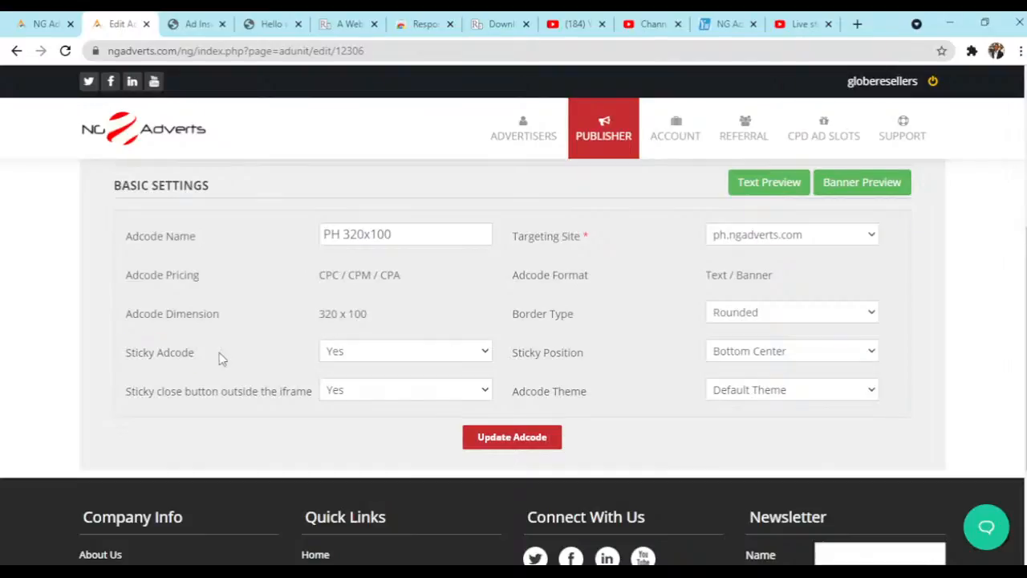
click(431, 353)
click(429, 374)
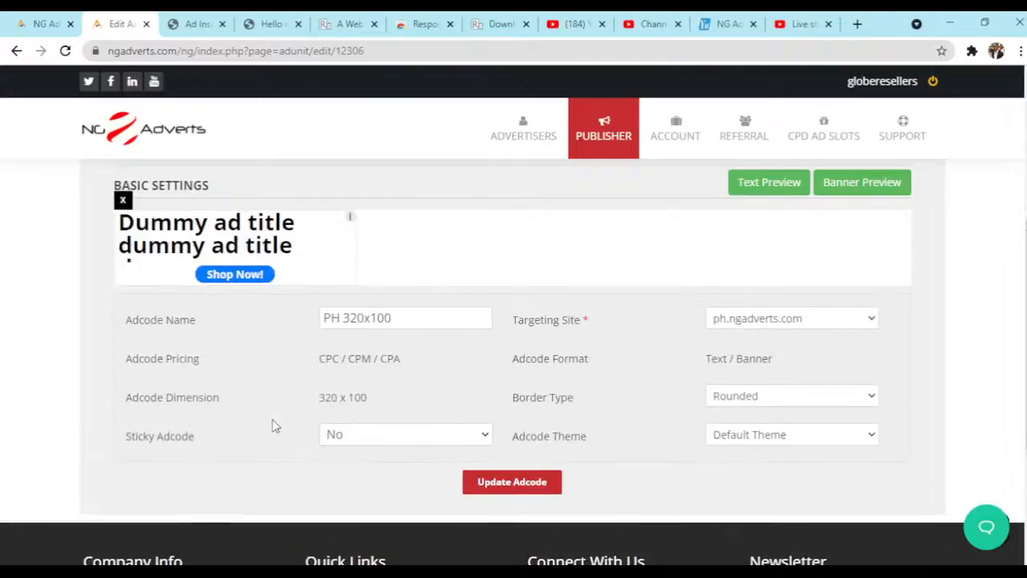
click(402, 433)
click(392, 487)
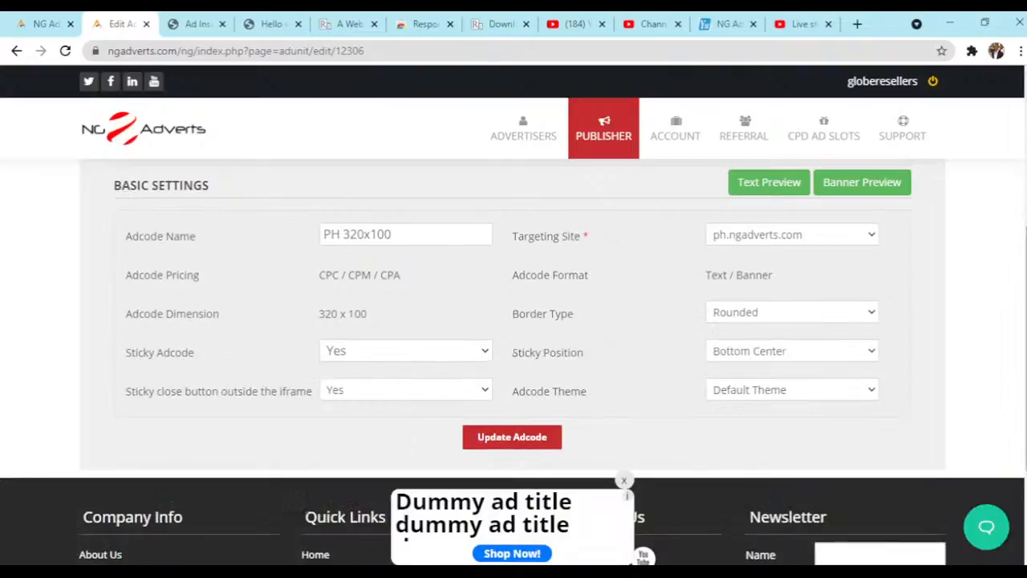
- Switch the option for a sticky close button outside the iframe to No and back to Yes
scroll(566, 272, down, 1)
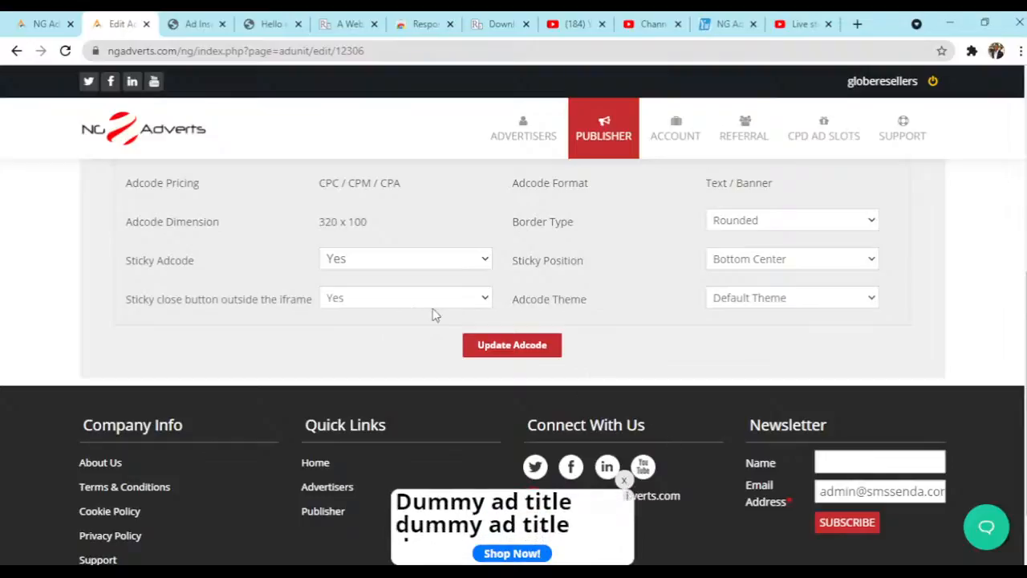
click(405, 299)
click(394, 329)
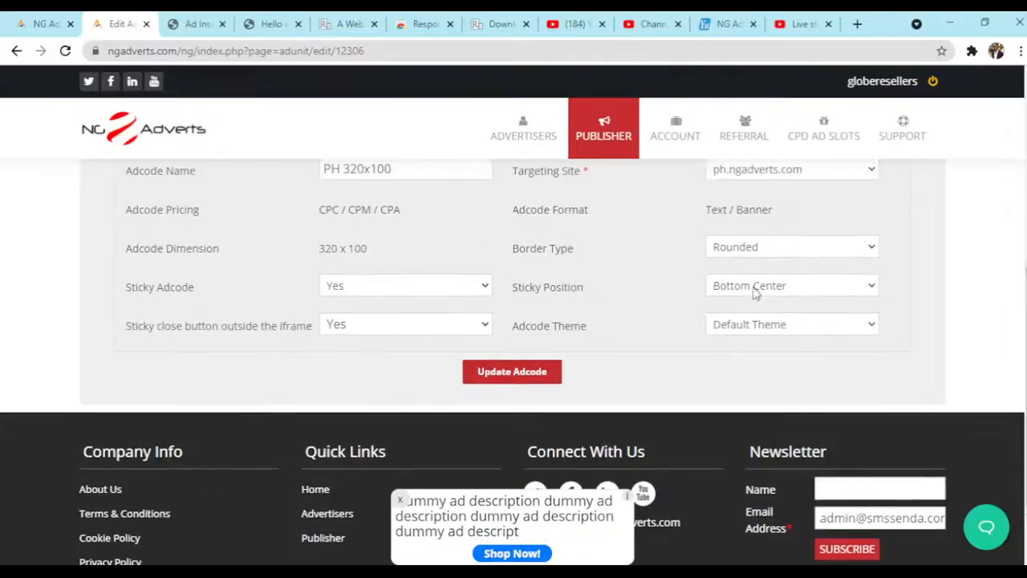
- Try the sticky positions Top Left, Top Center and Top Right on the ad preview
scroll(748, 290, down, 1)
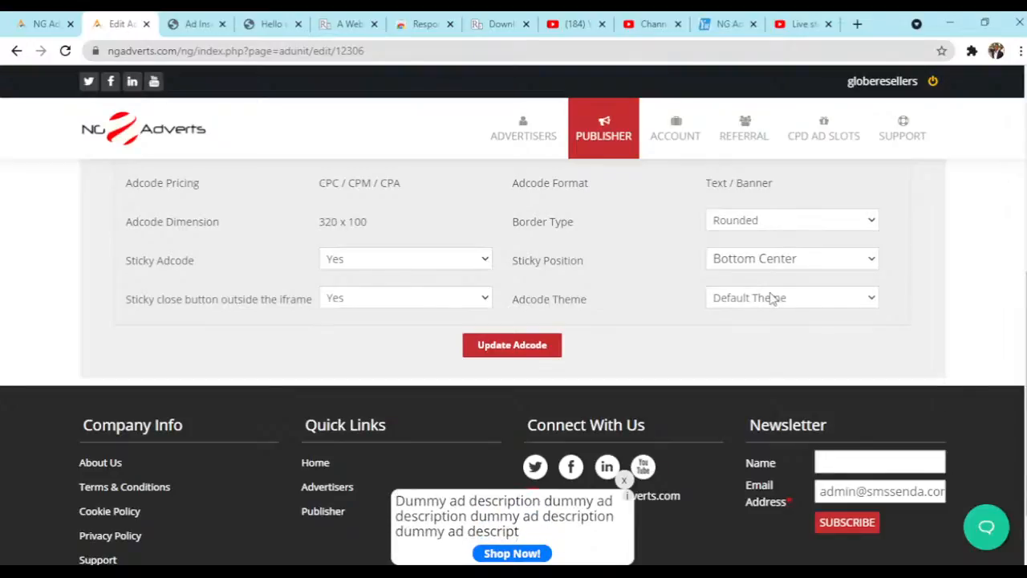
scroll(772, 291, up, 1)
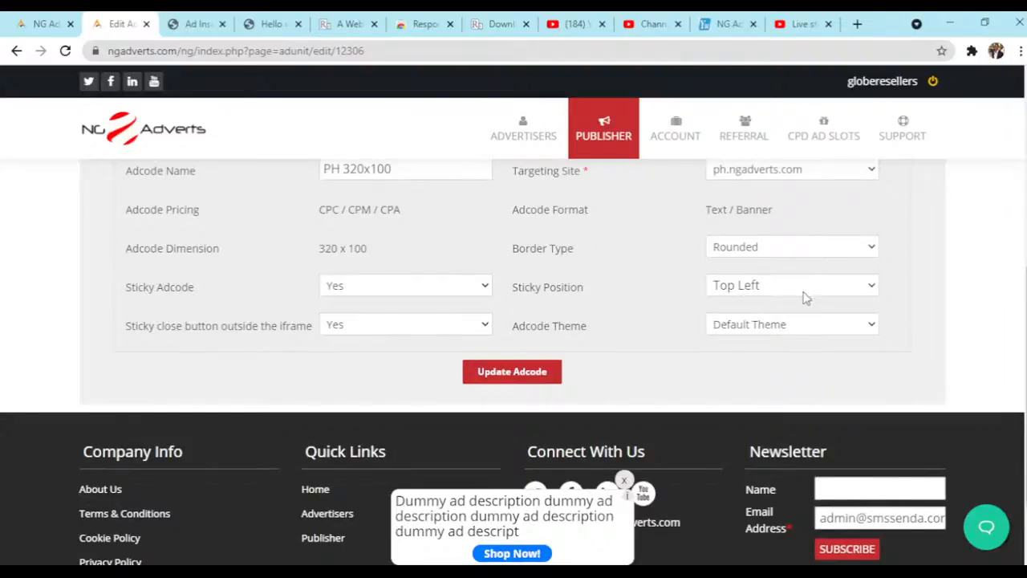
scroll(806, 297, down, 1)
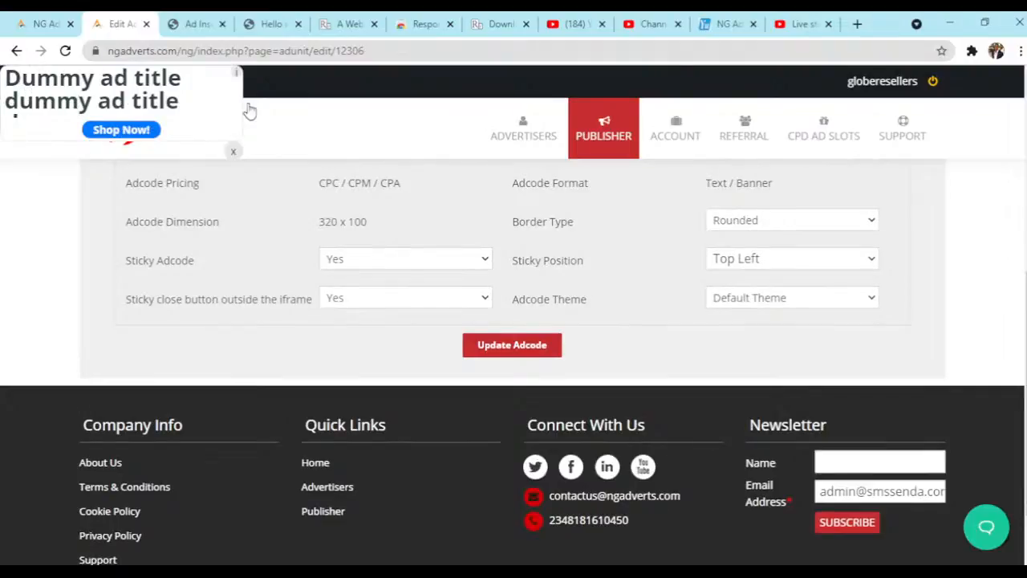
click(784, 316)
scroll(785, 318, up, 1)
scroll(784, 318, down, 1)
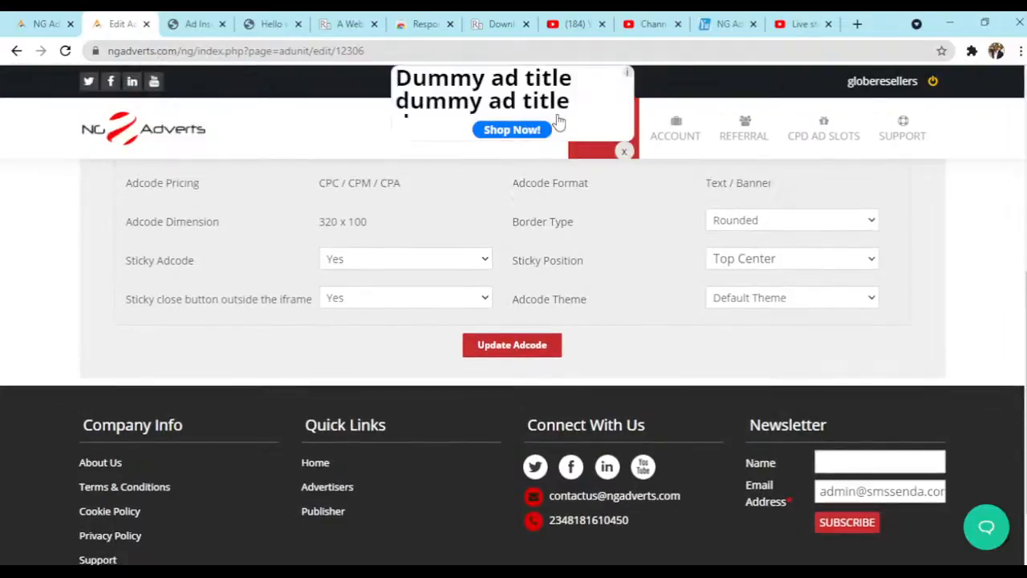
click(784, 324)
scroll(784, 326, up, 1)
scroll(785, 329, down, 1)
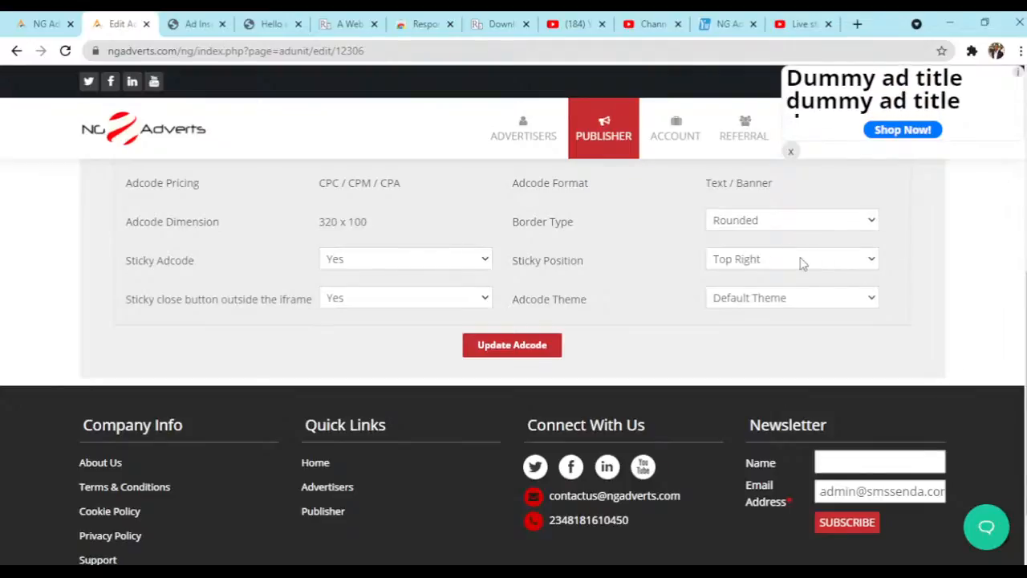
- Set the Sticky Position to Bottom Center and update the adcode
click(801, 259)
click(776, 460)
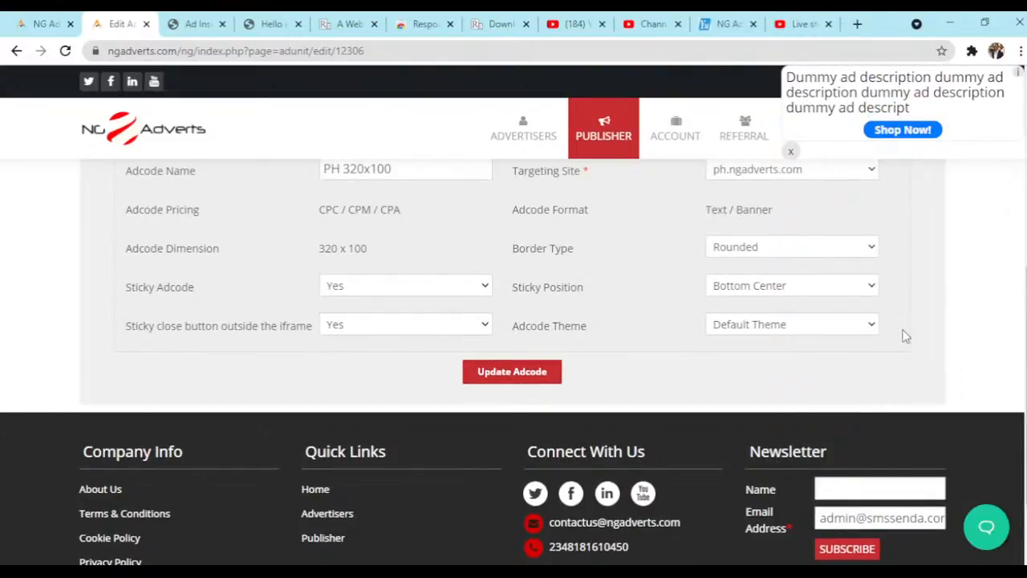
scroll(738, 366, down, 1)
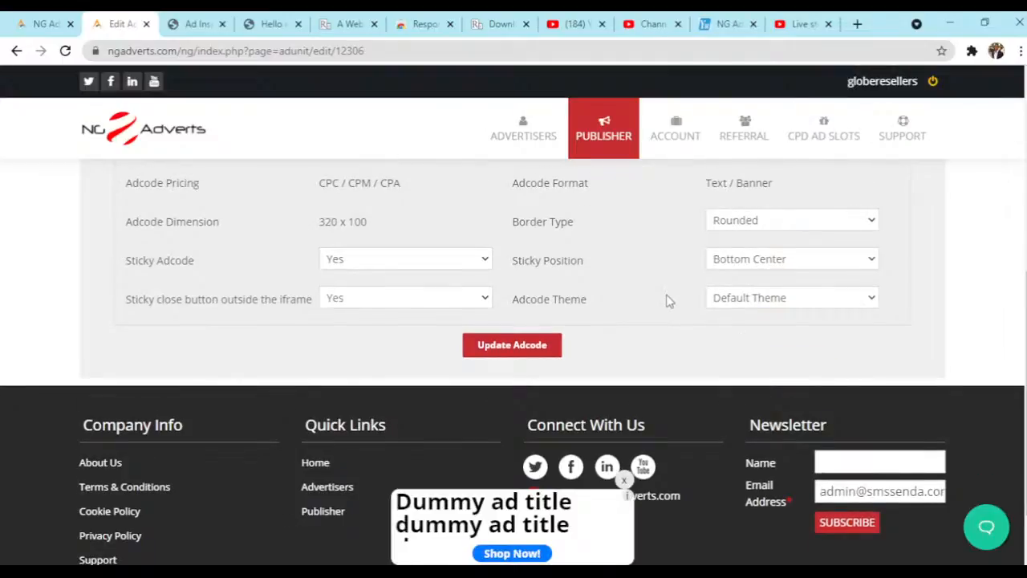
scroll(670, 301, up, 4)
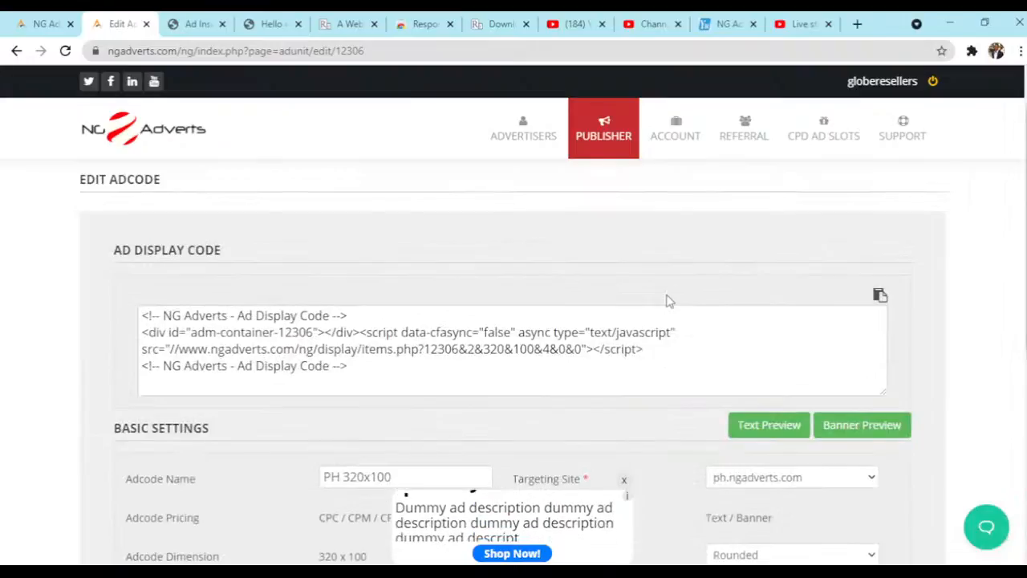
scroll(669, 301, down, 5)
scroll(666, 301, down, 1)
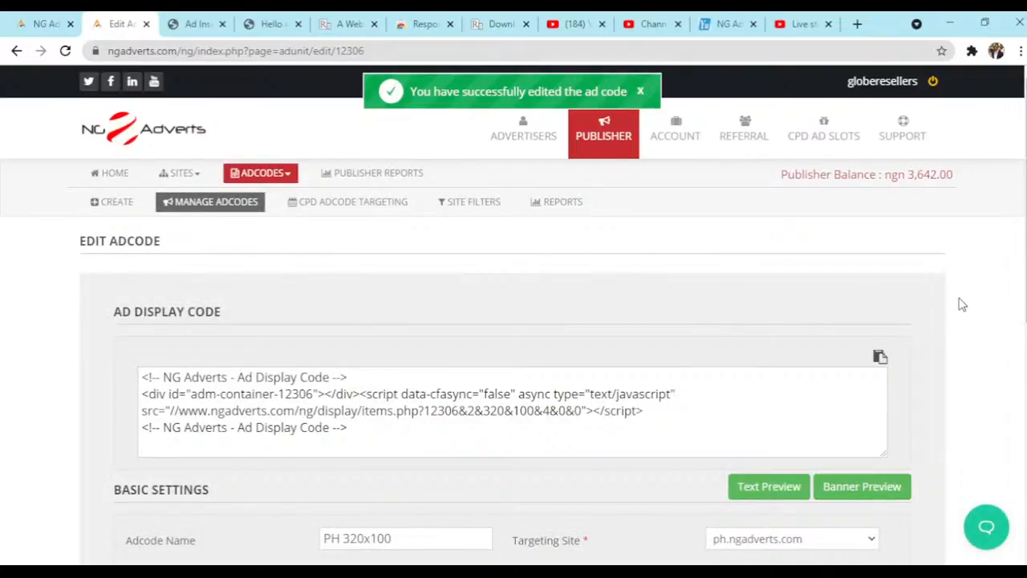
- Switch to the multi-device preview app, check the sticky ad on the Hello world! post across devices, and return to the adcode page
scroll(962, 304, down, 1)
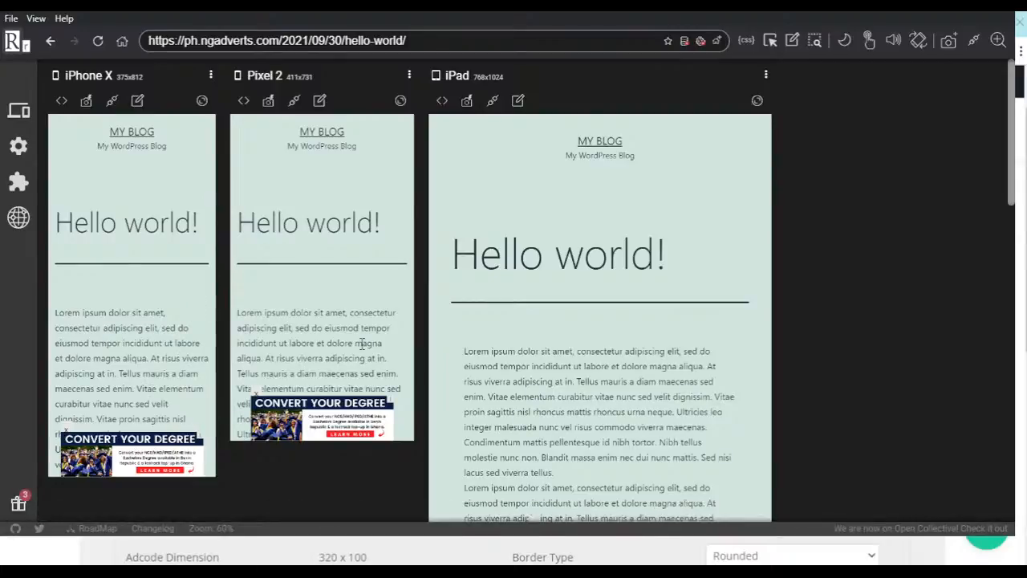
drag(1013, 117, 1010, 305)
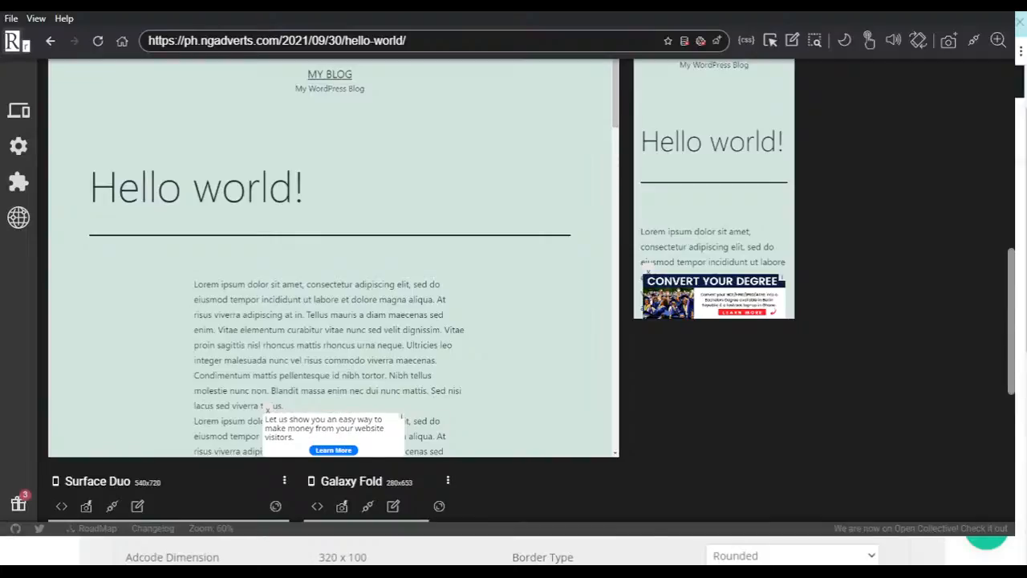
key(alt+Tab)
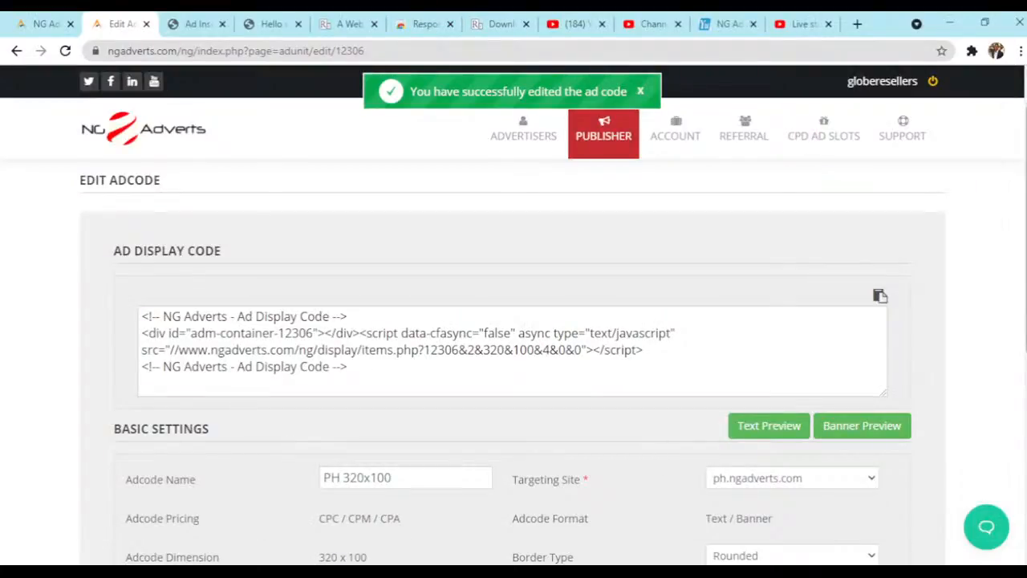
- Set the Sticky Position to Top Center, update the adcode and dismiss the notification
scroll(513, 362, down, 3)
scroll(767, 281, down, 1)
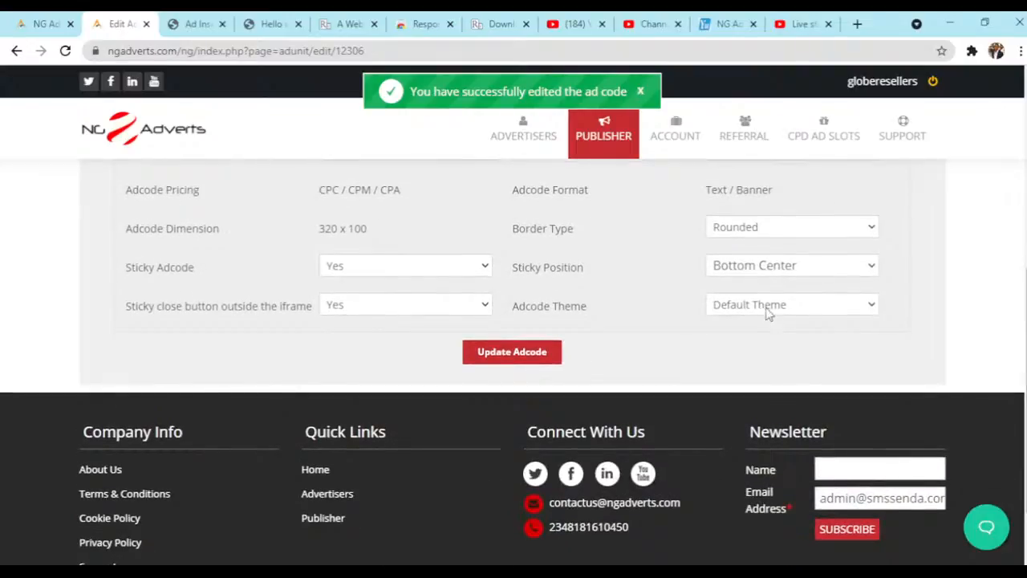
click(794, 322)
scroll(794, 323, up, 1)
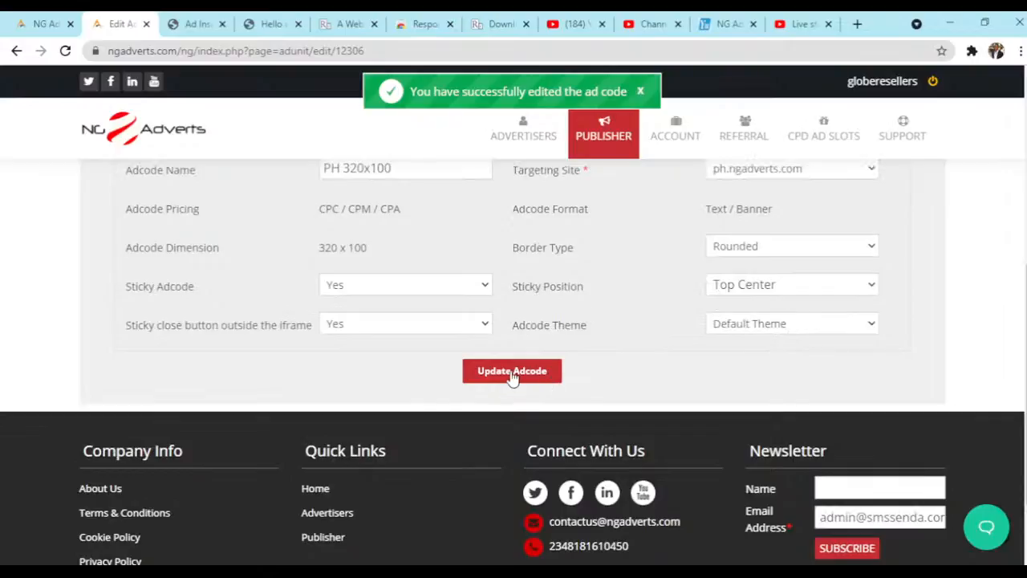
click(514, 374)
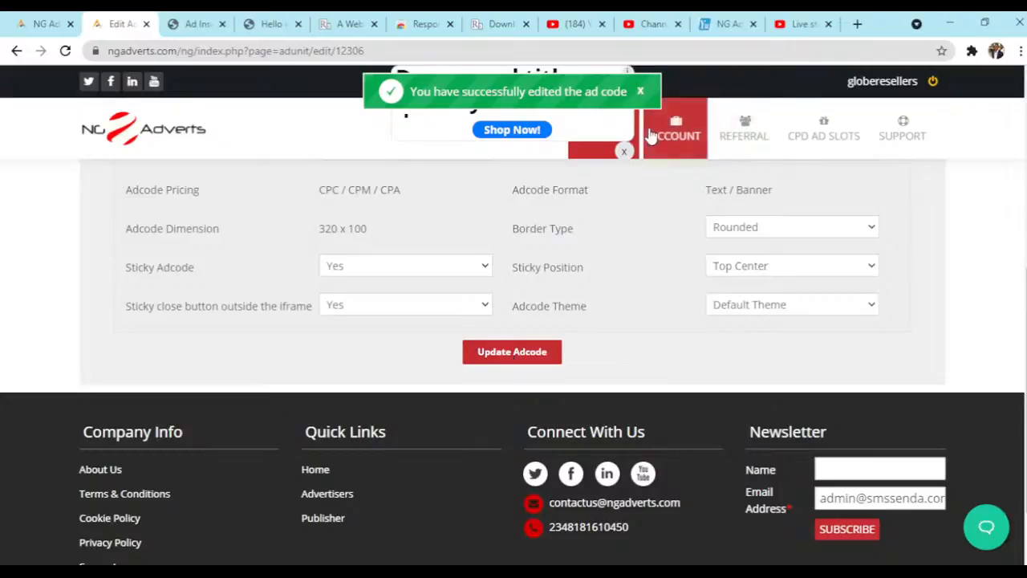
click(641, 93)
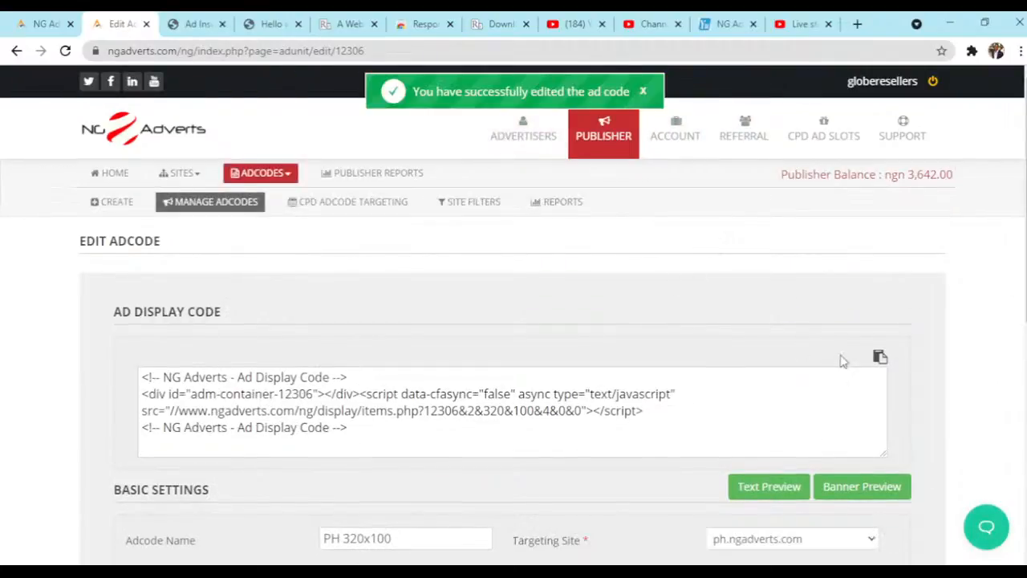
scroll(1024, 317, down, 3)
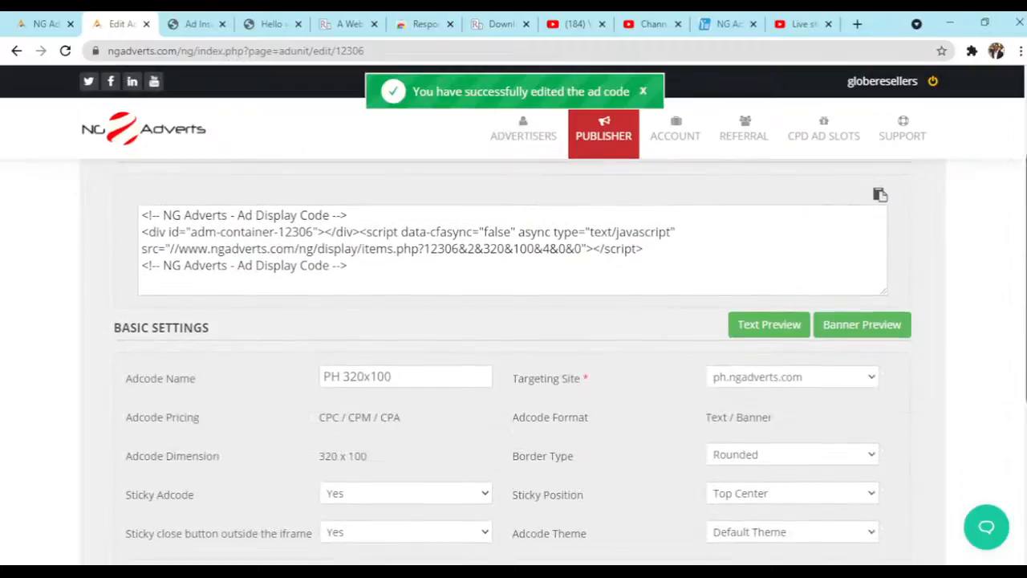
scroll(1024, 317, down, 3)
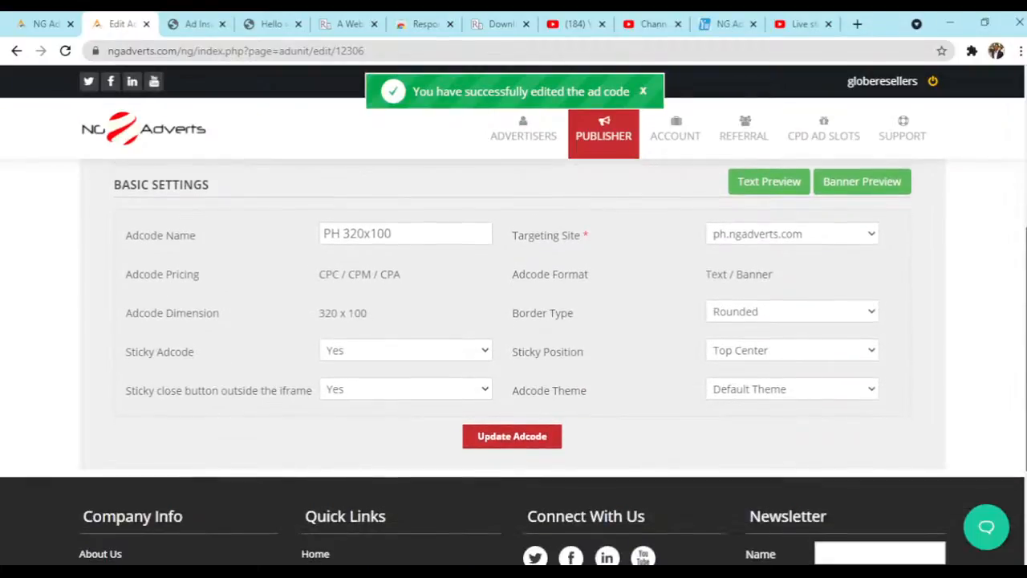
scroll(1024, 317, up, 4)
scroll(1024, 317, down, 1)
drag(1025, 408, 1025, 418)
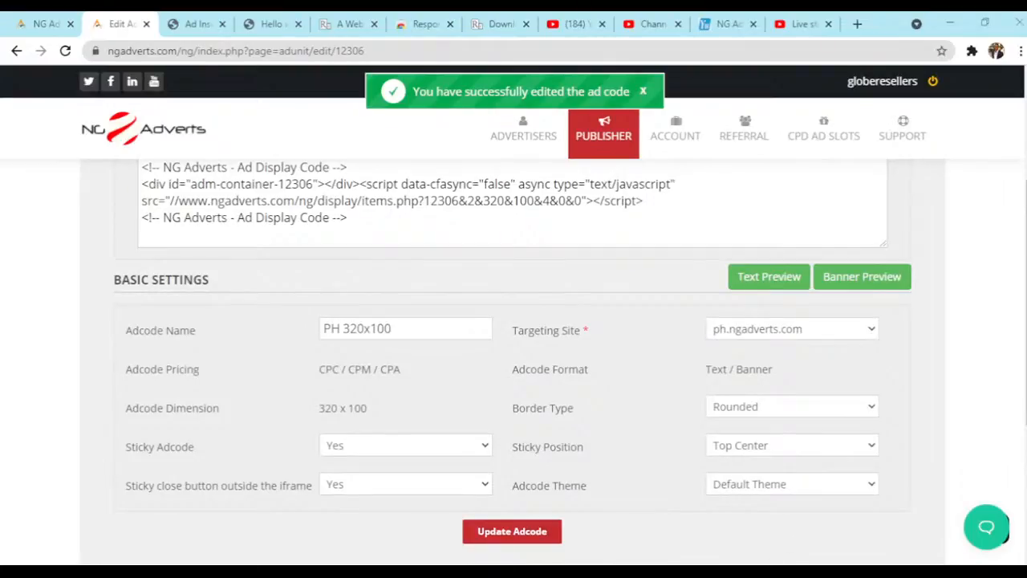
- Switch to the multi-device preview app, reload the Hello world! post and examine the sticky ad's placement on each device
key(alt+Tab)
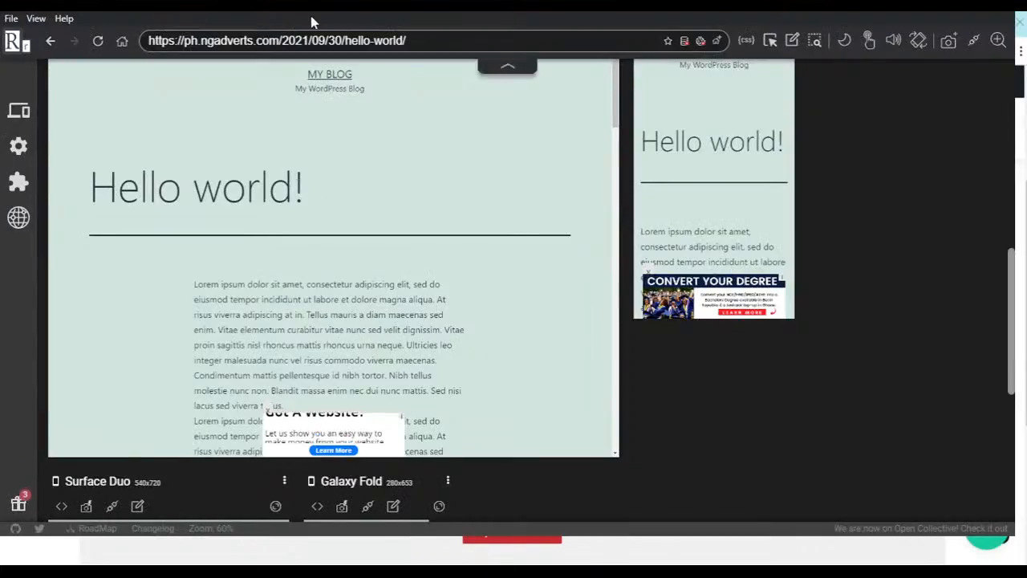
click(97, 41)
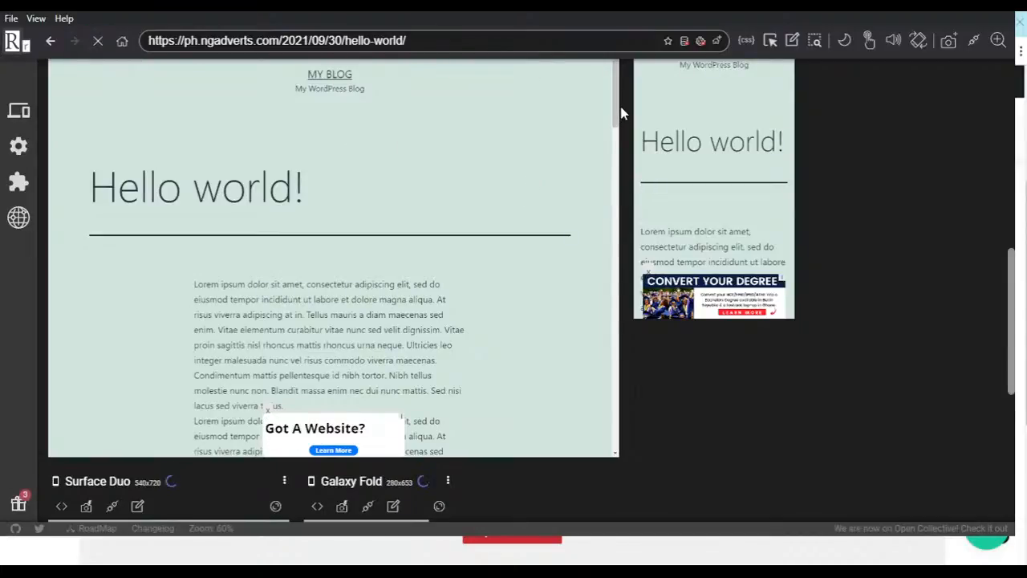
click(1012, 192)
drag(1012, 192, 1012, 66)
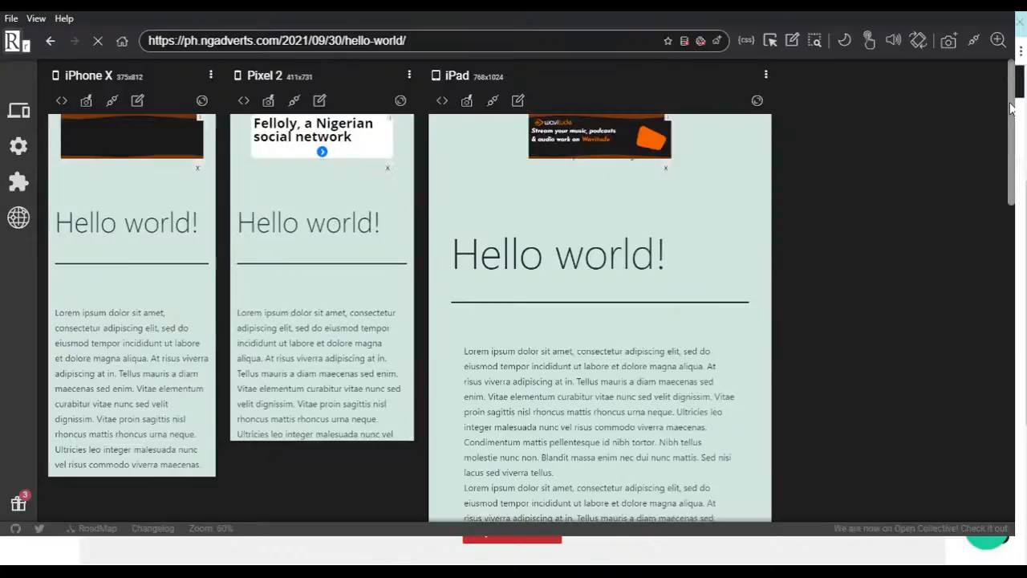
drag(1012, 109, 1013, 282)
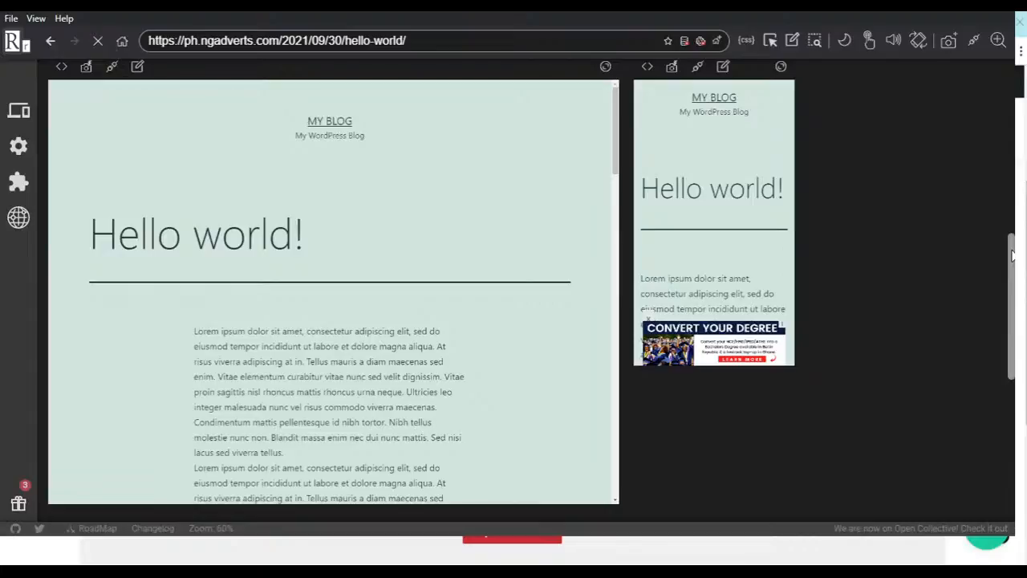
drag(1013, 255, 1013, 281)
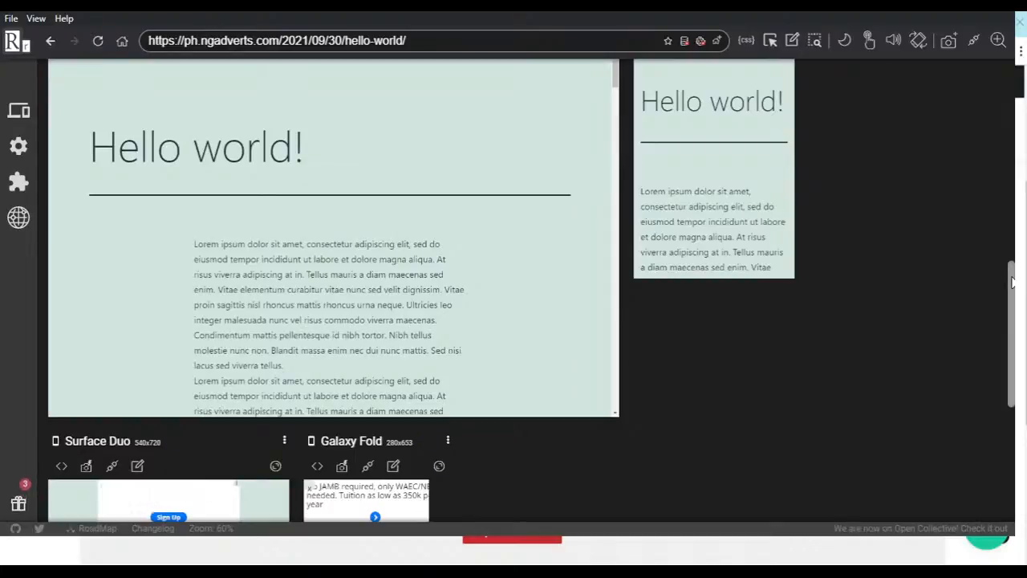
drag(1010, 270, 1006, 325)
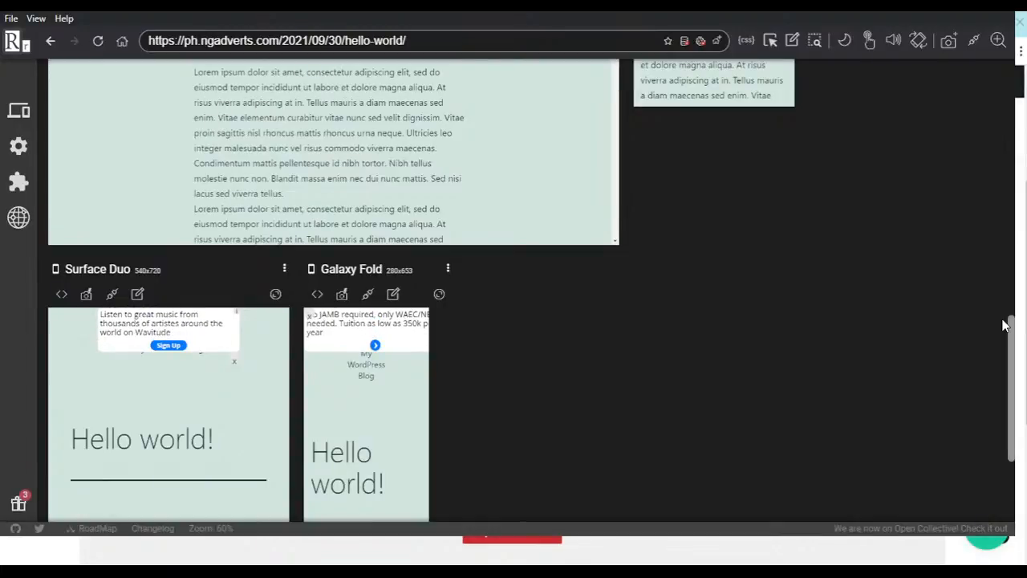
drag(1012, 326, 1008, 243)
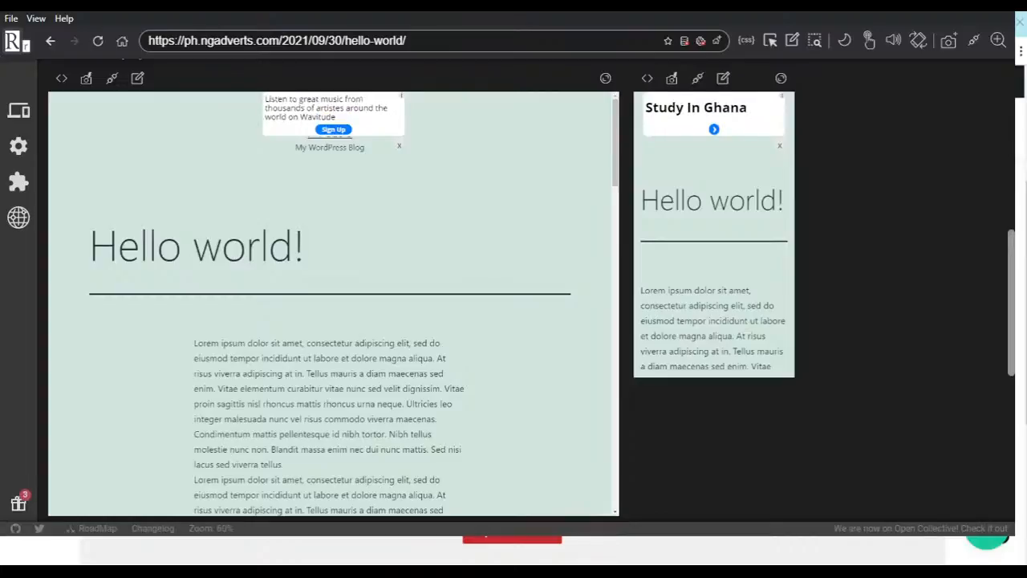
- Return to the adcode page in the browser and set the Sticky Position to Bottom Center
key(alt+Tab)
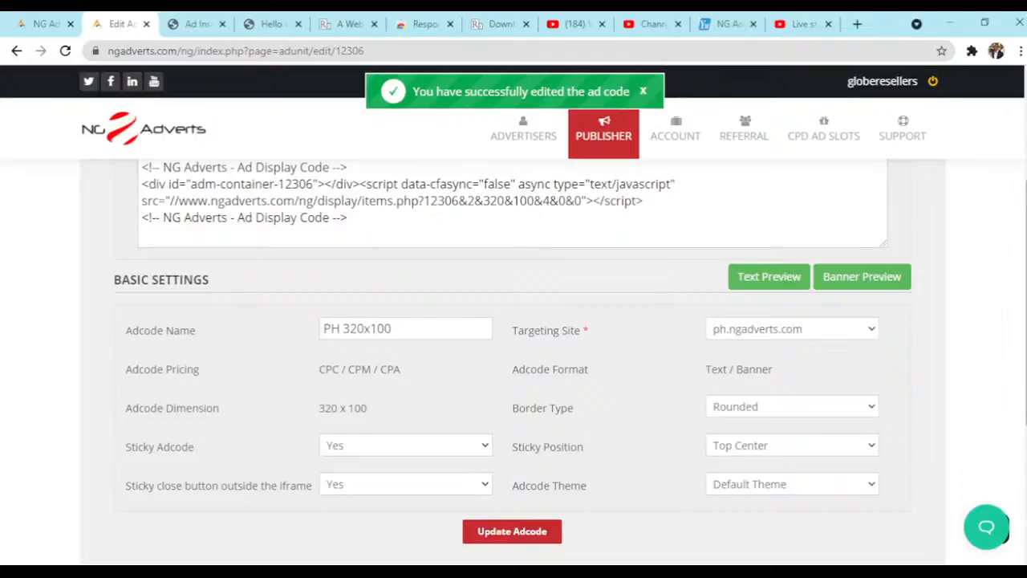
scroll(452, 248, down, 2)
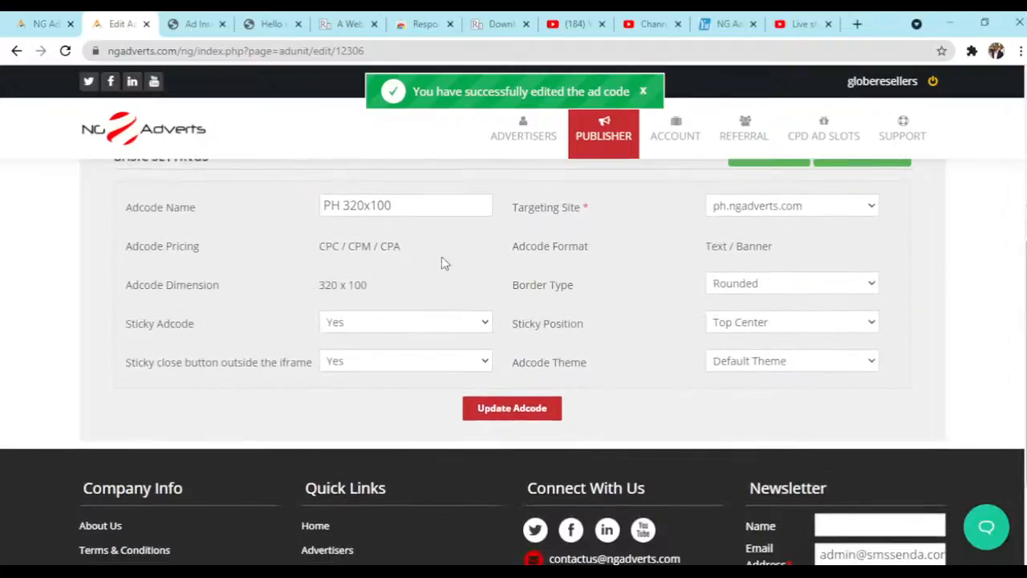
triple_click(154, 331)
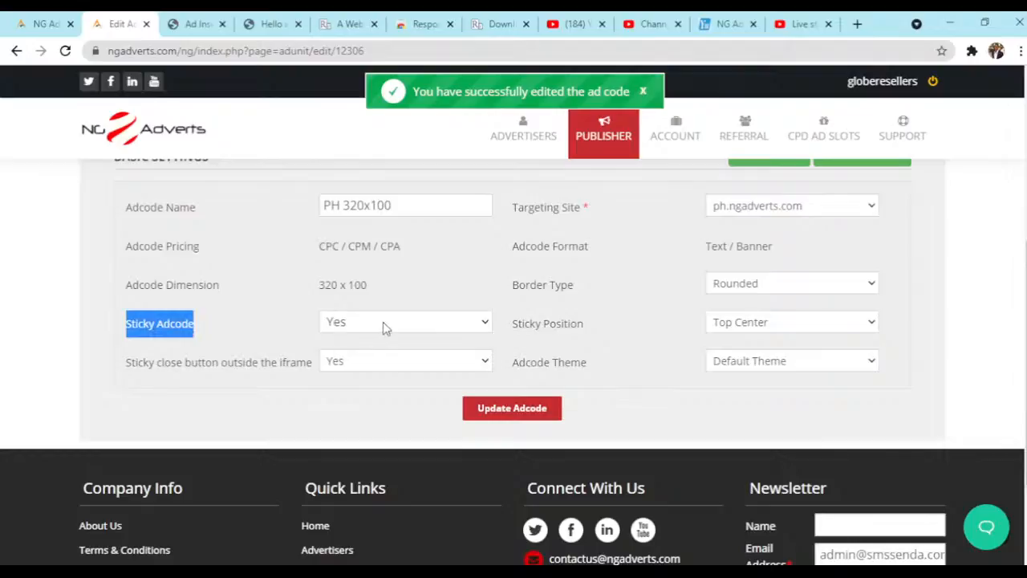
click(317, 333)
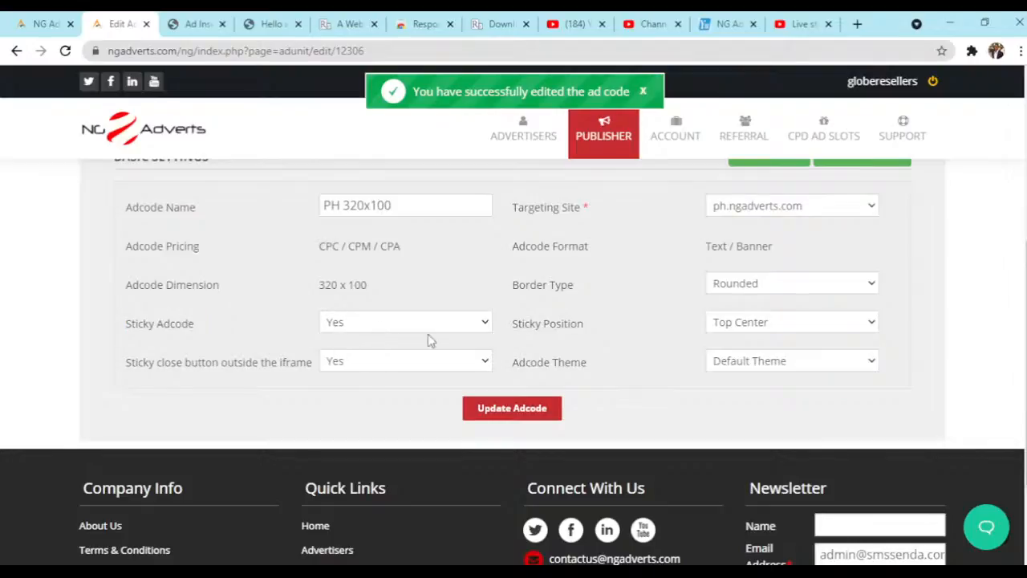
click(764, 327)
click(776, 517)
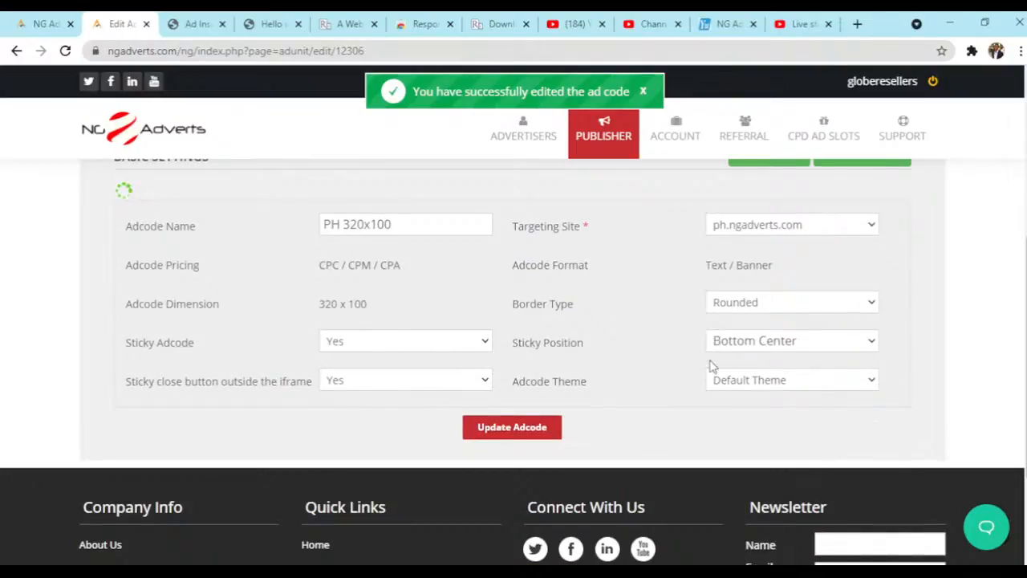
click(685, 356)
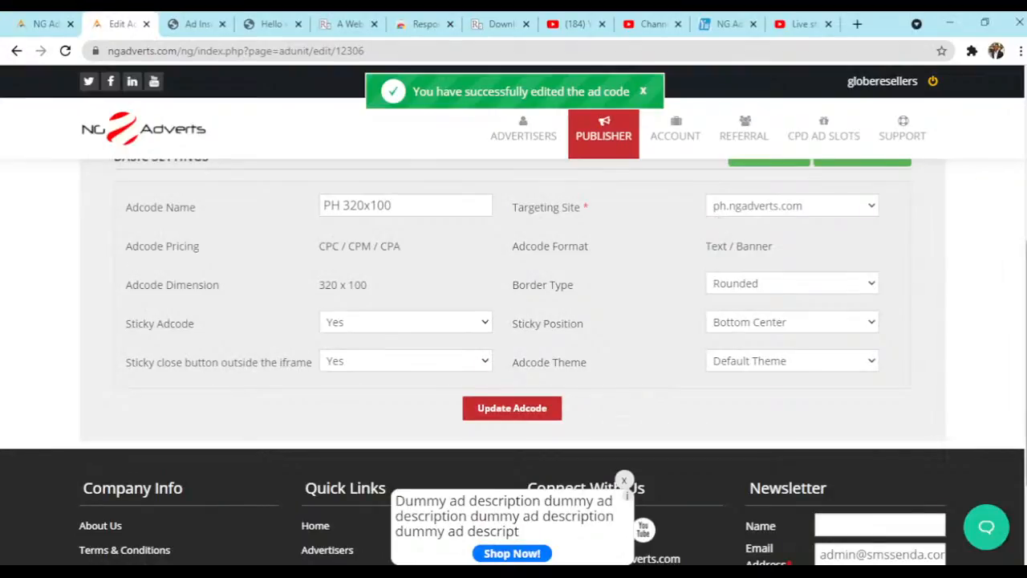
- Start a new adcode for ph.ngadverts.com named "Video Ad 4:3" with the adcode type CPV
scroll(514, 321, up, 4)
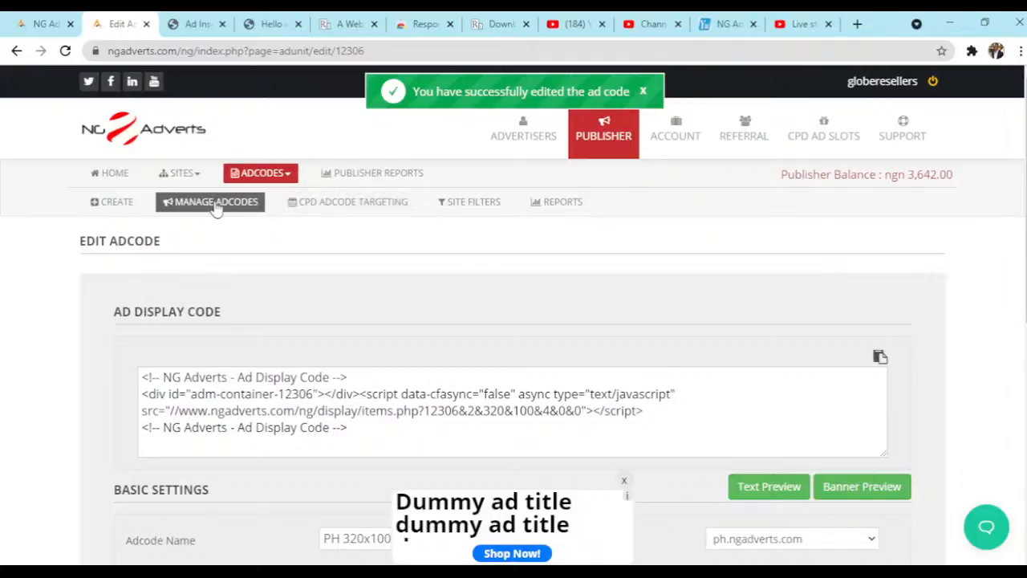
click(113, 202)
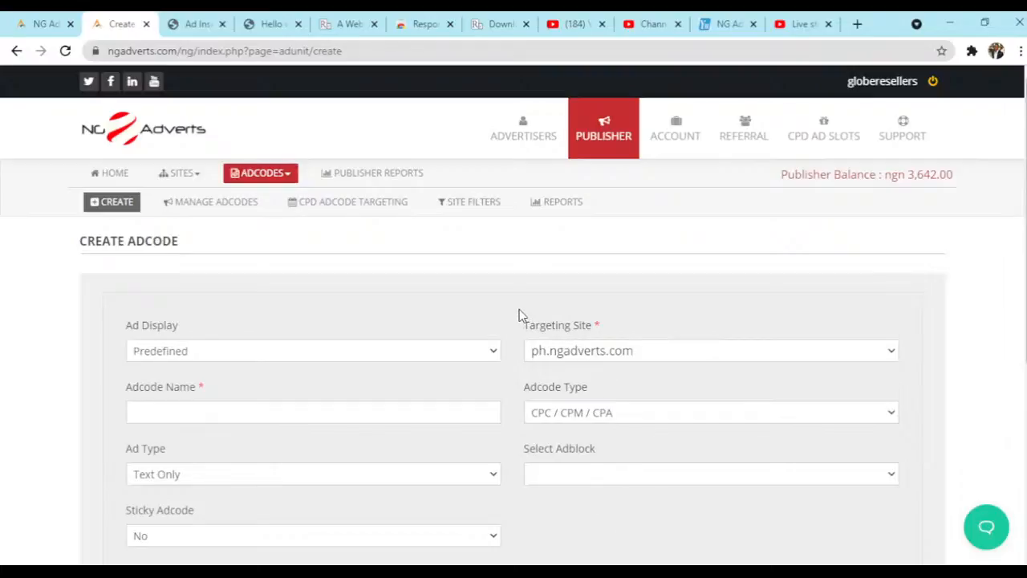
scroll(518, 315, down, 2)
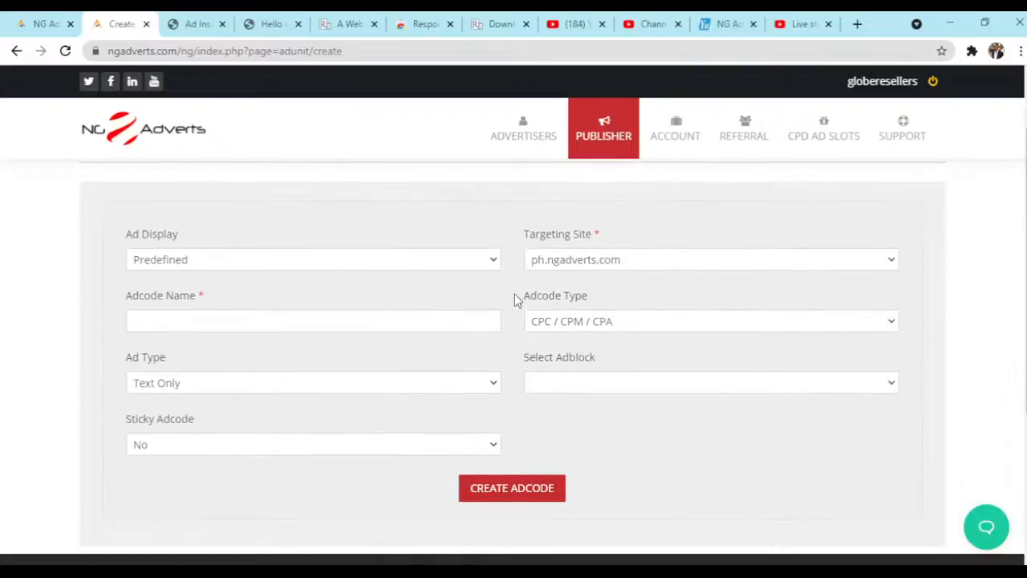
click(344, 324)
text(Video Ad 4:3)
click(581, 325)
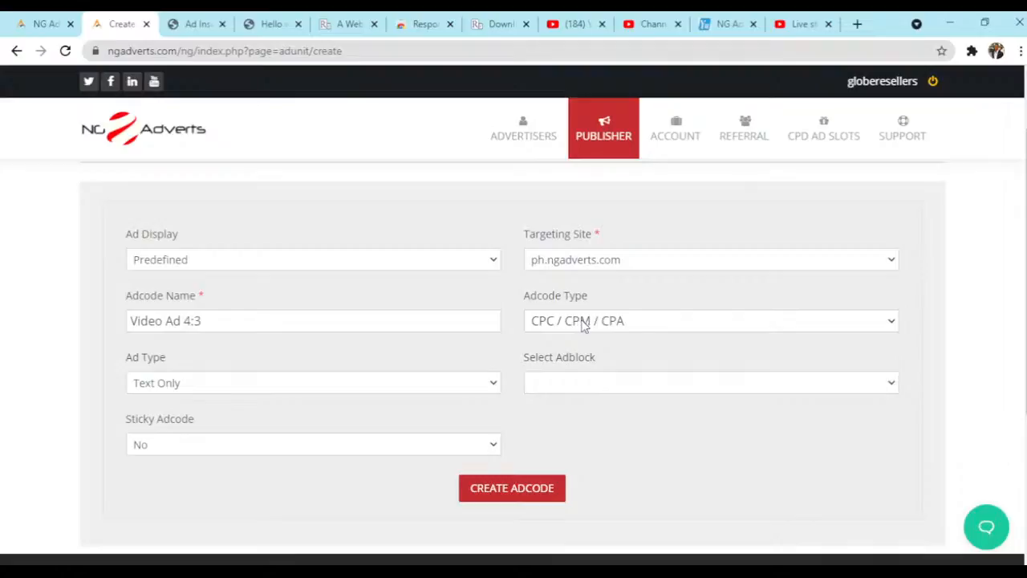
click(581, 377)
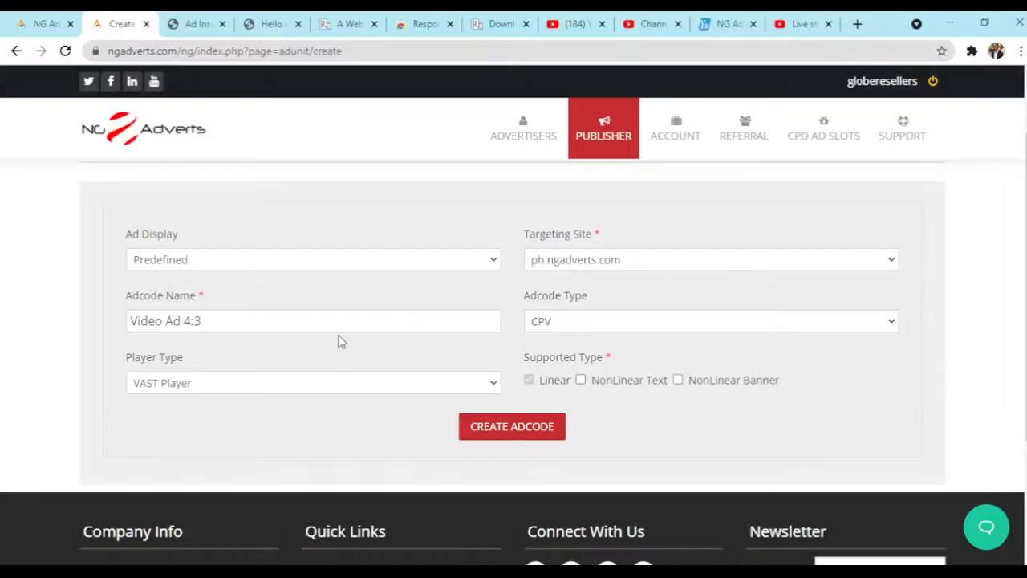
- Set the Player Type to HTML5 Player and the Player Dimension to 320 x 240 - 4:3 Video, and create the adcode
click(299, 433)
click(523, 410)
click(393, 390)
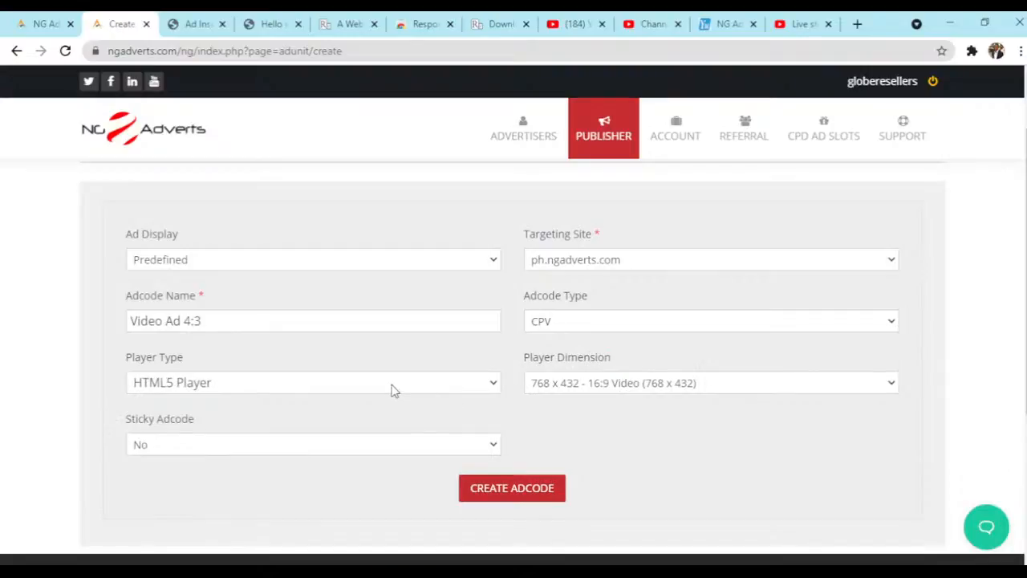
click(329, 411)
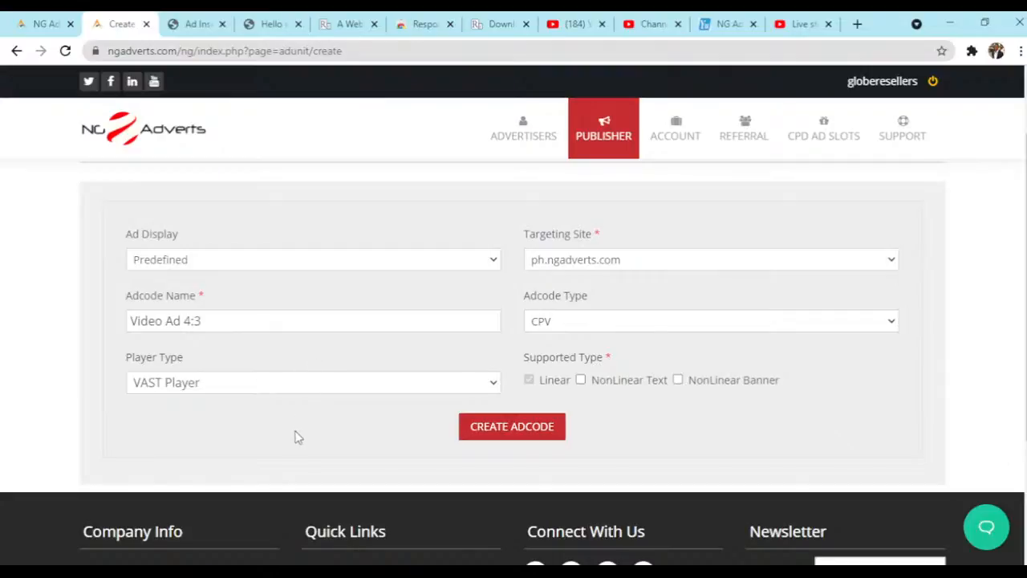
click(294, 437)
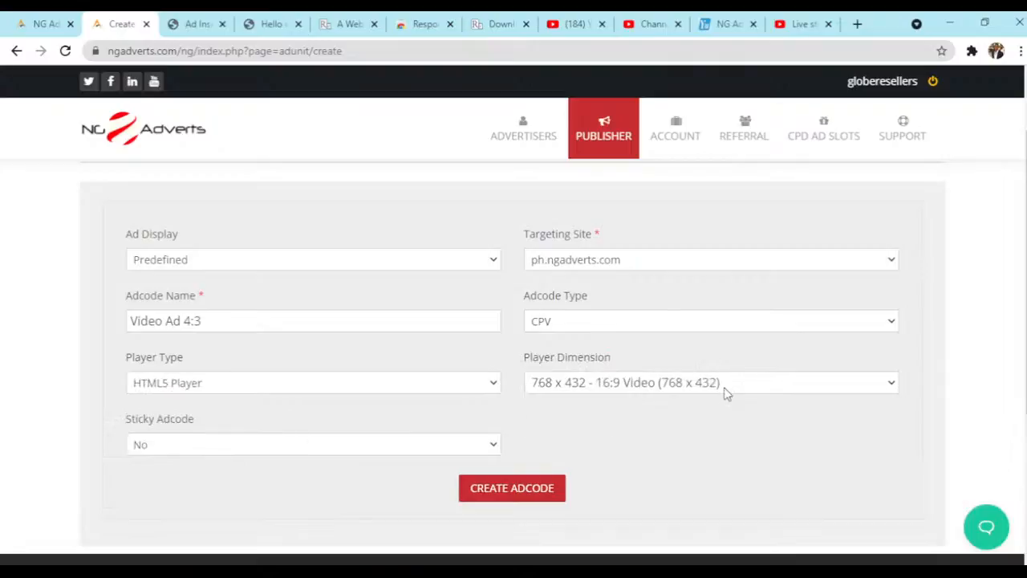
click(685, 440)
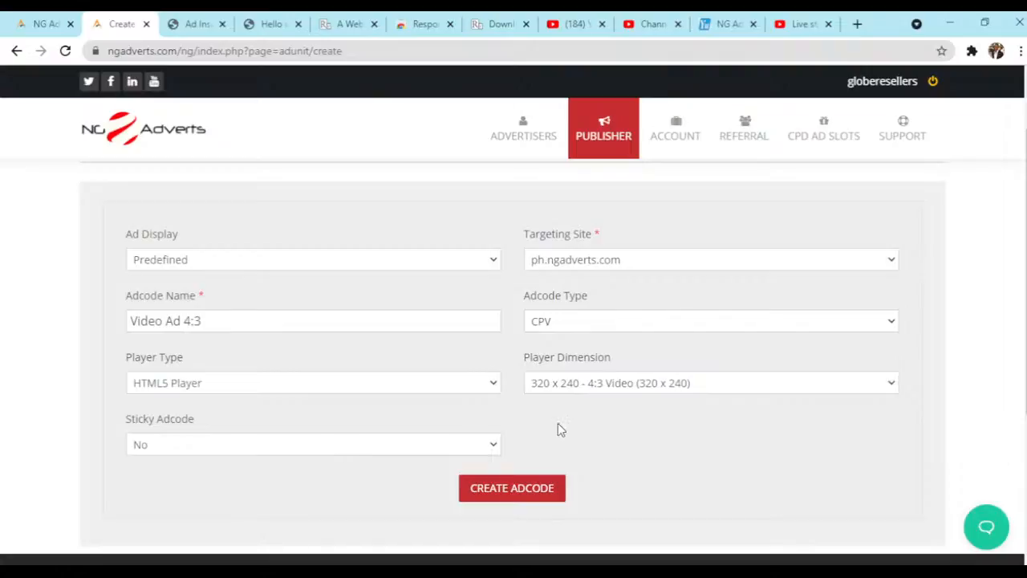
click(520, 491)
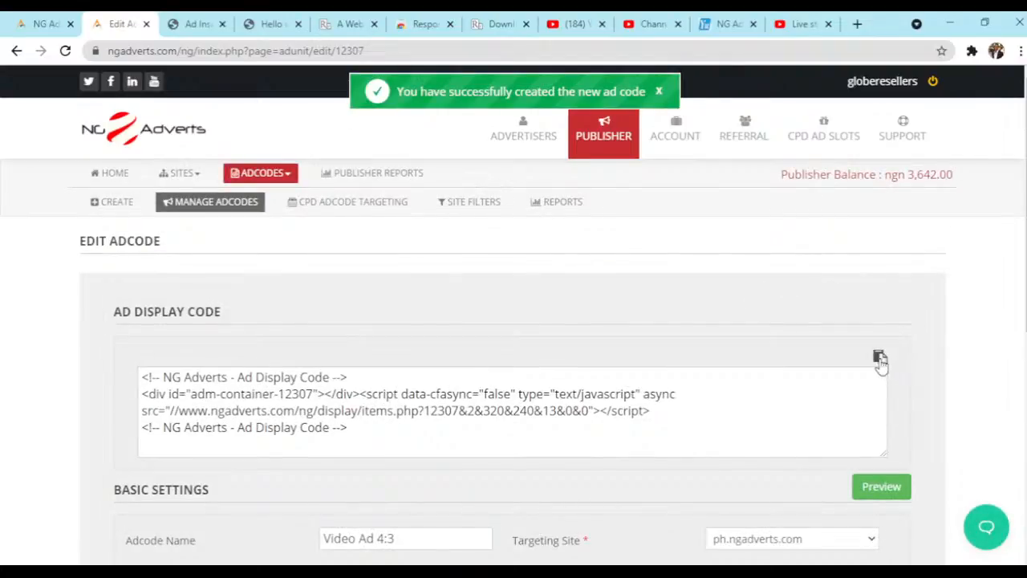
- Copy the new video adcode's display code and paste it into Block 2 of Ad Inserter in WordPress
click(881, 361)
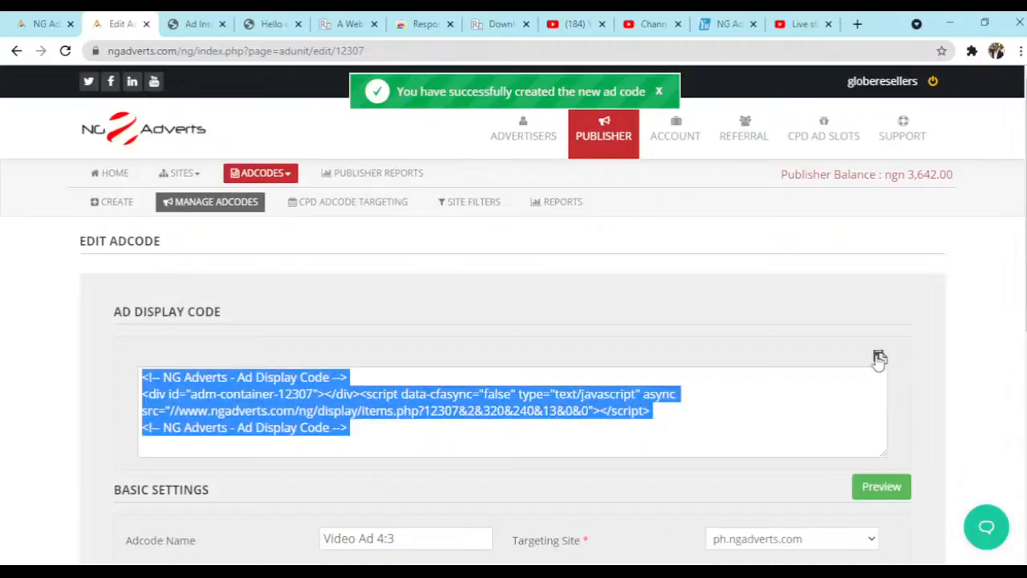
click(191, 26)
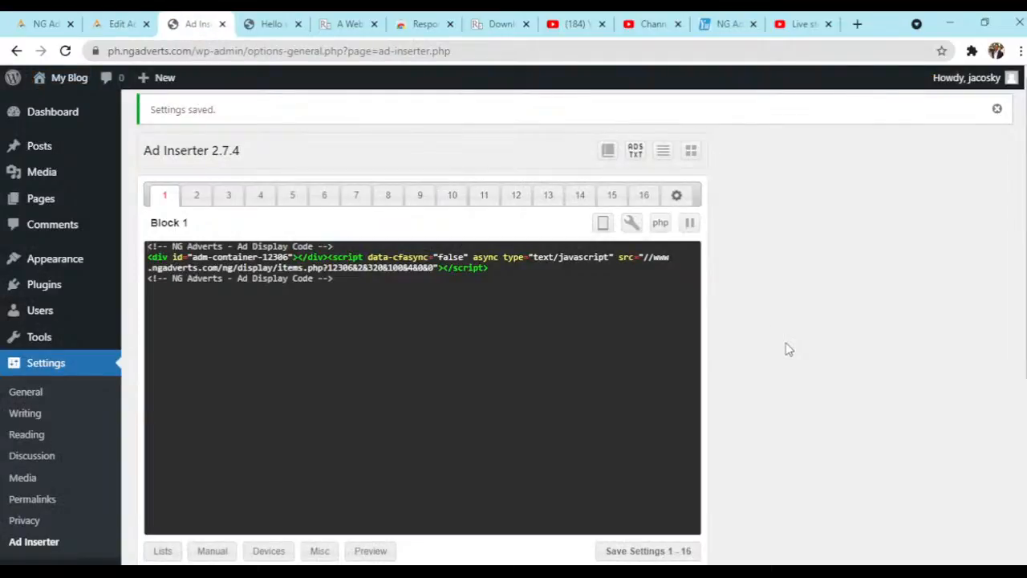
scroll(787, 349, down, 2)
scroll(787, 349, up, 1)
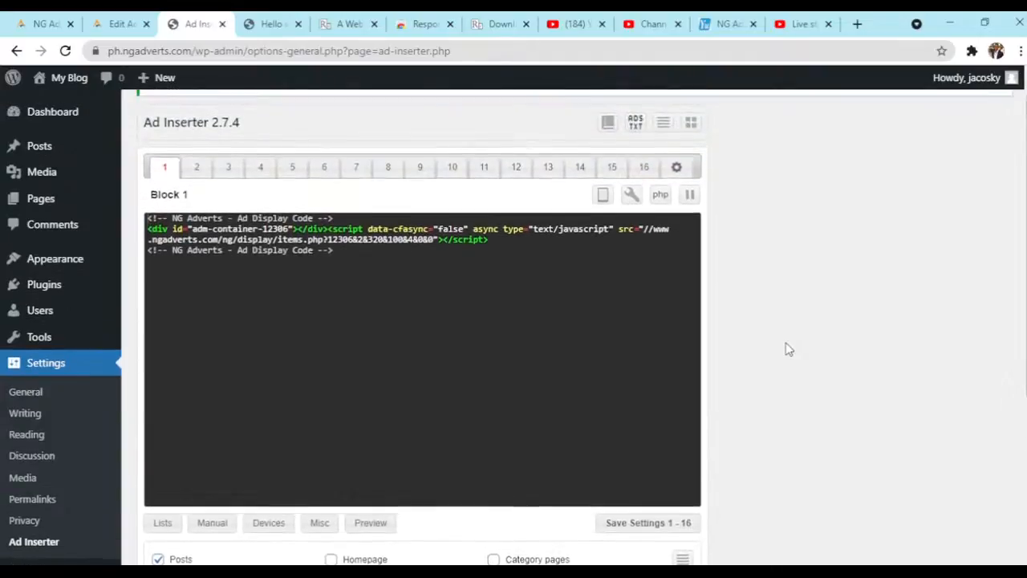
scroll(786, 349, up, 1)
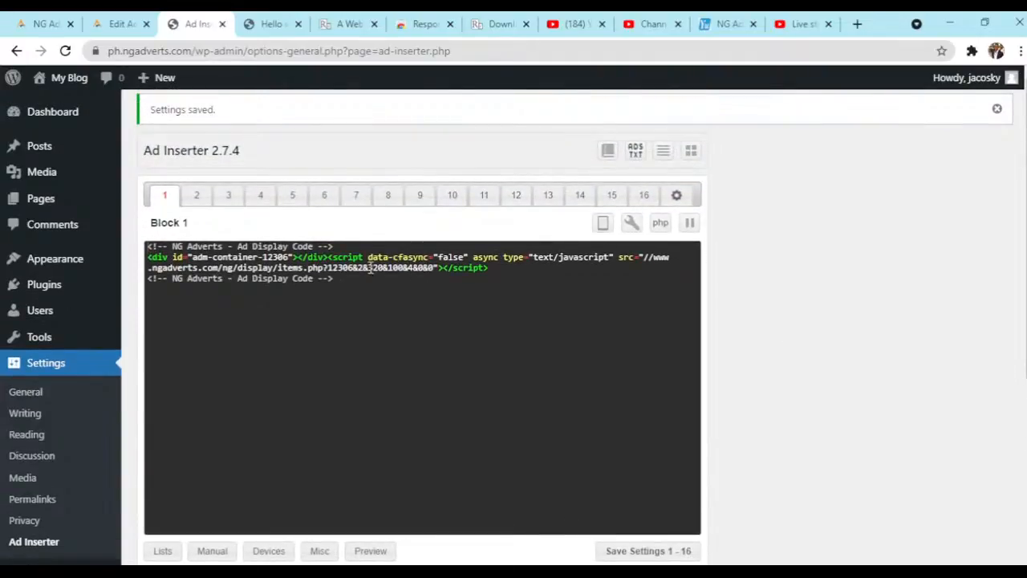
click(203, 195)
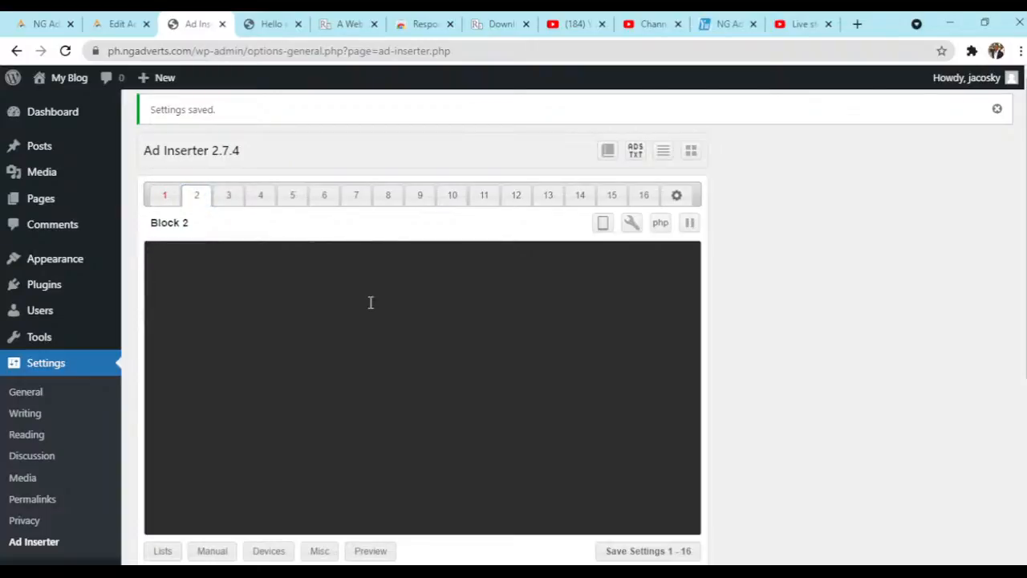
key(ctrl+v)
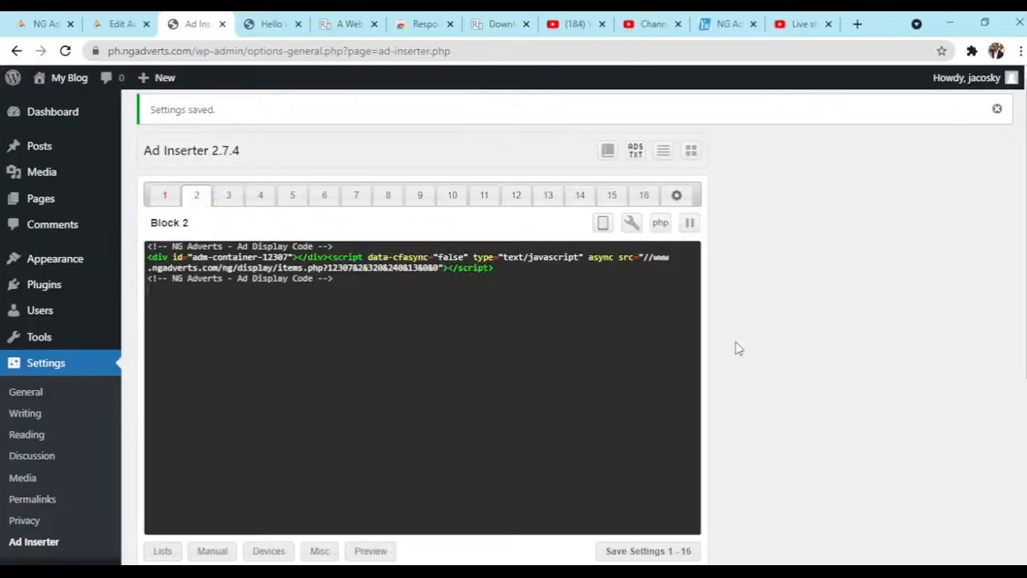
- Set the insertion of Block 2 in Ad Inserter to After content
scroll(733, 348, down, 3)
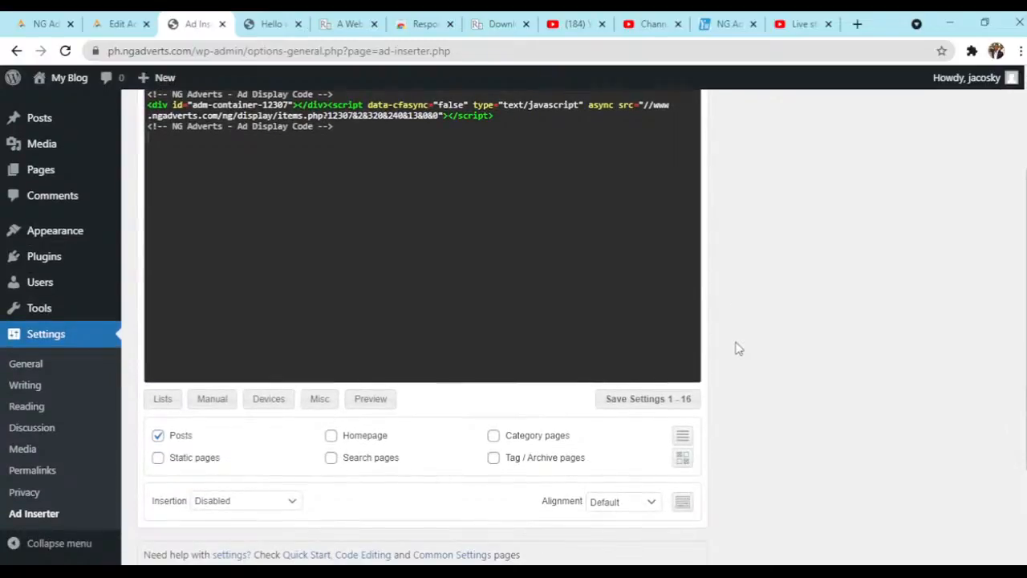
scroll(738, 348, up, 1)
scroll(739, 349, down, 2)
scroll(738, 348, up, 5)
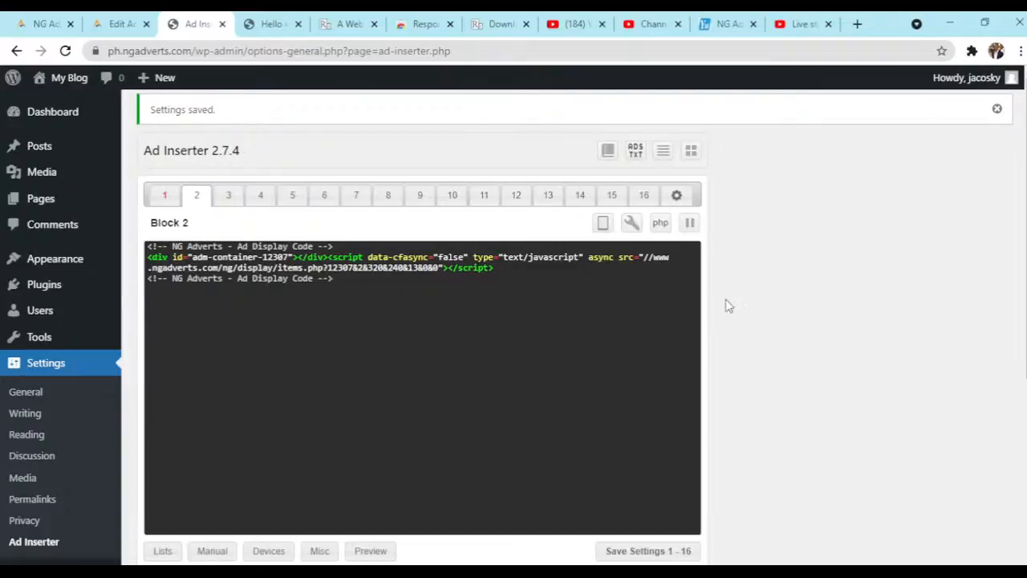
scroll(728, 305, down, 3)
scroll(728, 305, down, 1)
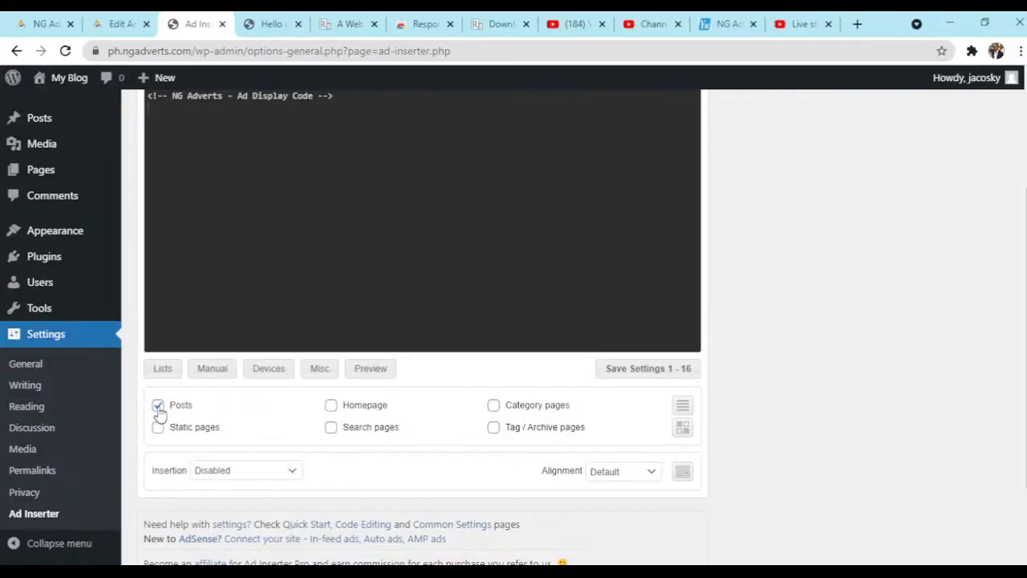
click(268, 475)
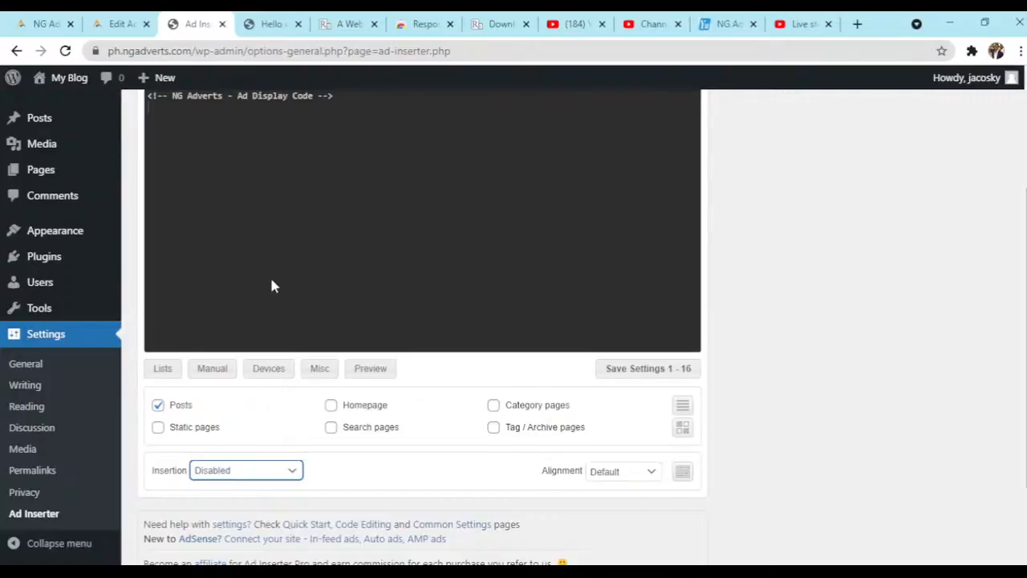
click(251, 198)
click(816, 427)
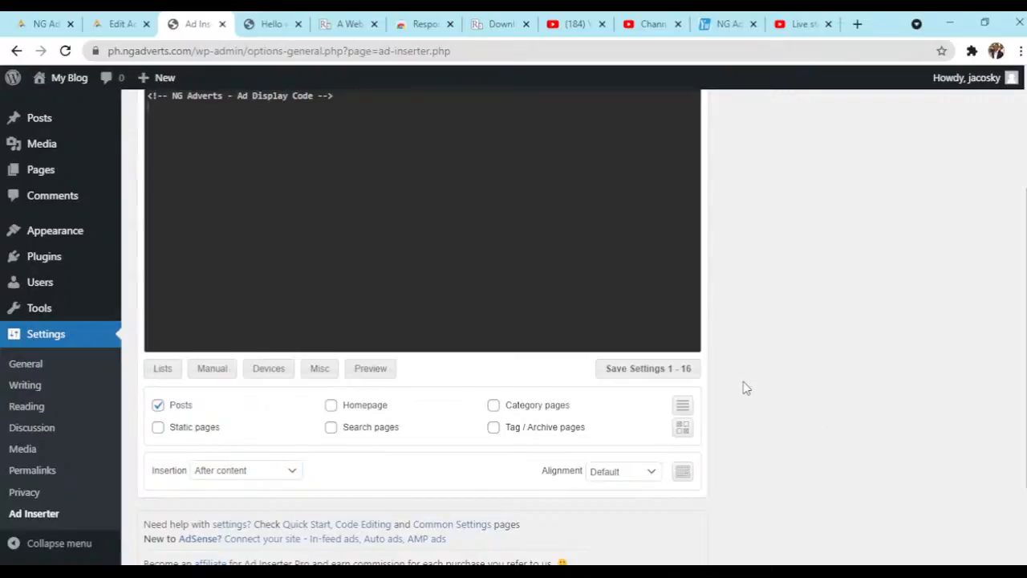
- Set the alignment of Block 2 to center and save the Ad Inserter settings
scroll(746, 388, down, 2)
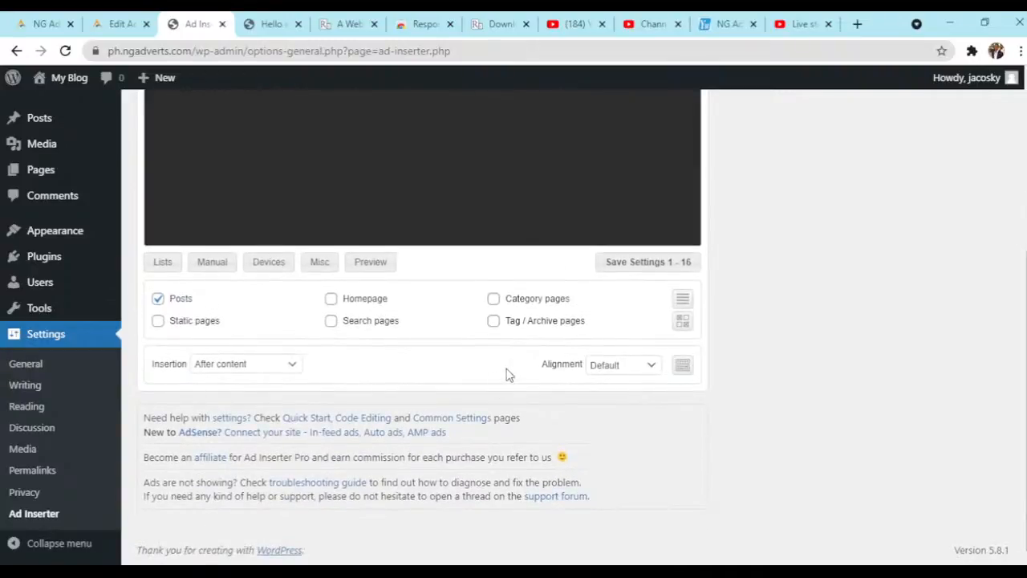
click(640, 370)
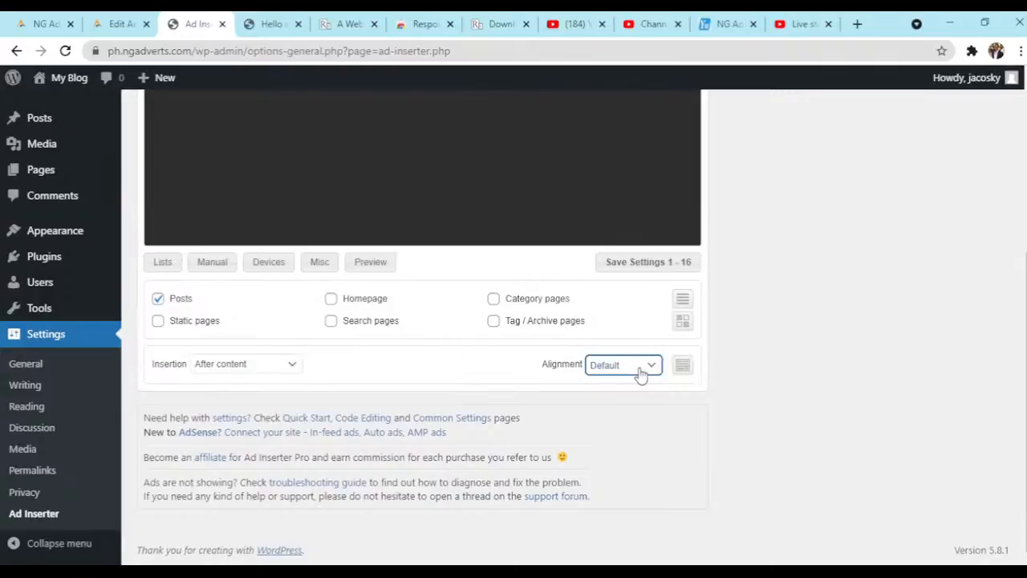
click(623, 220)
click(432, 384)
click(652, 265)
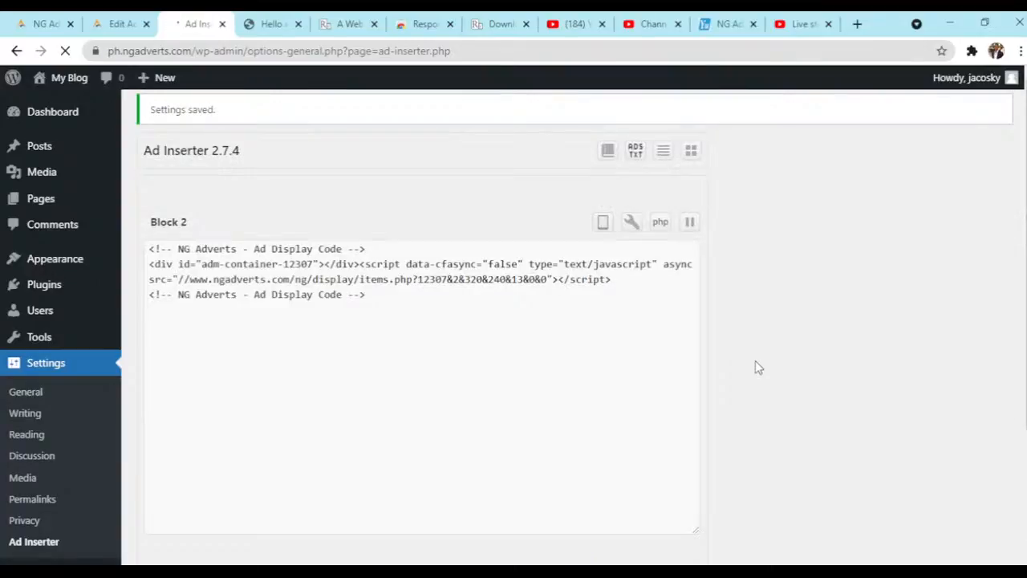
- Reload the Hello world! post and examine how the video ad displays after the content alongside the sticky banner
click(267, 25)
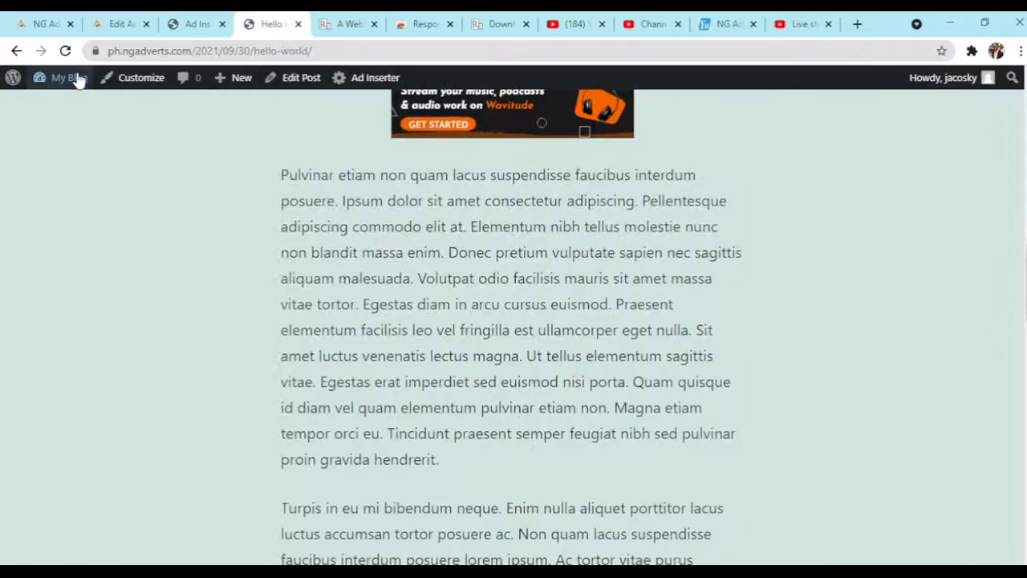
click(65, 51)
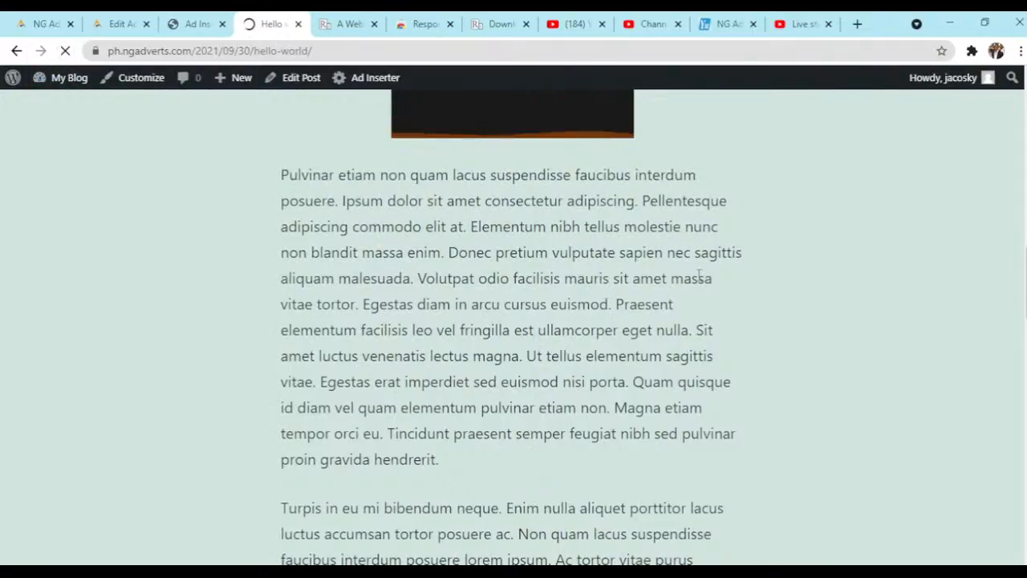
scroll(699, 274, up, 6)
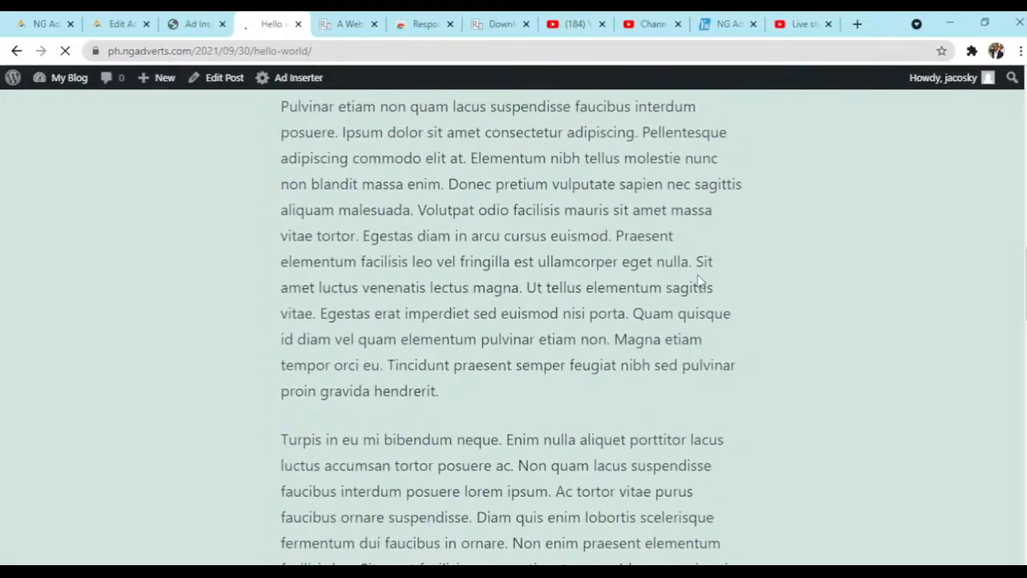
scroll(698, 280, up, 6)
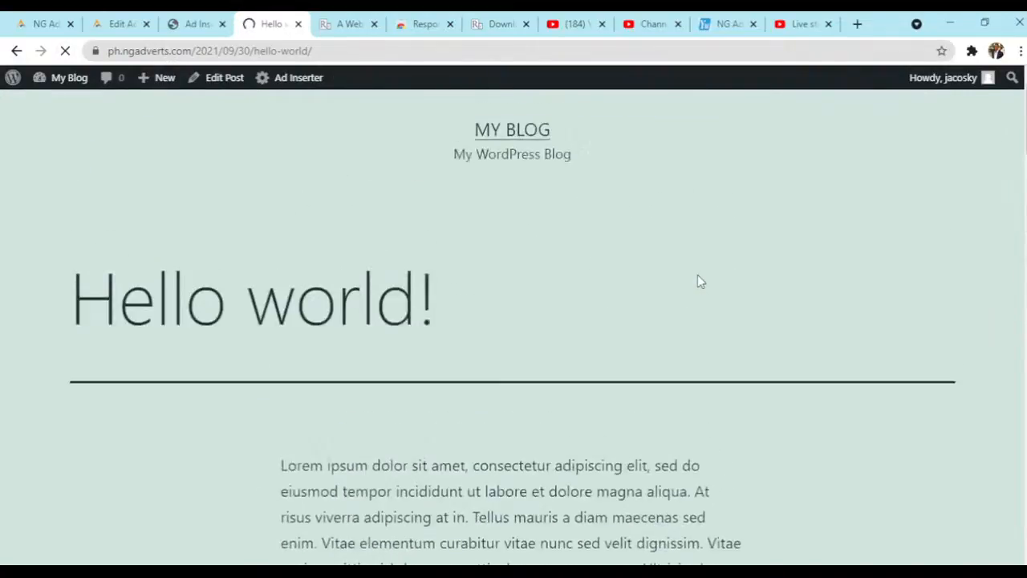
scroll(698, 281, down, 10)
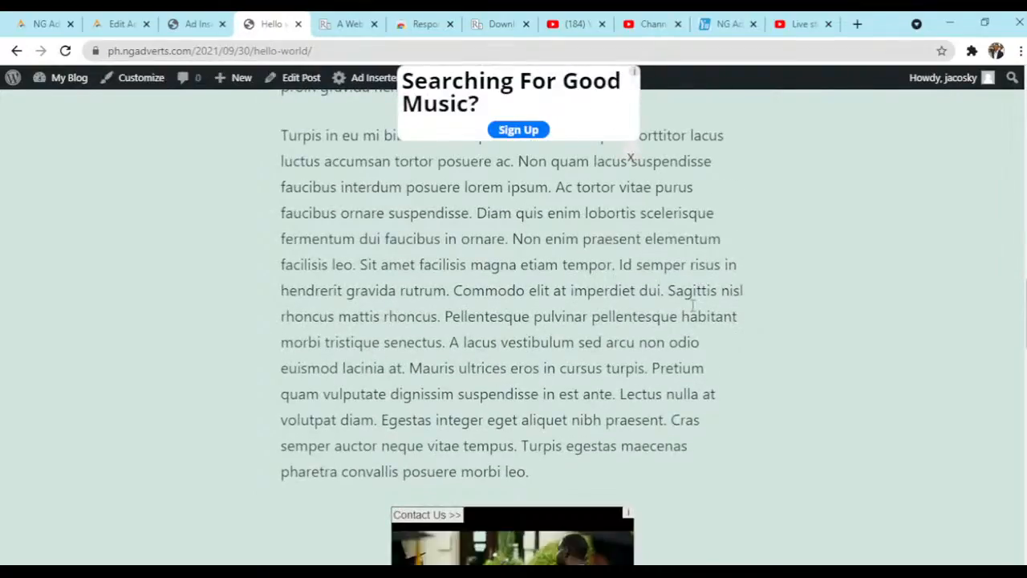
scroll(693, 305, down, 3)
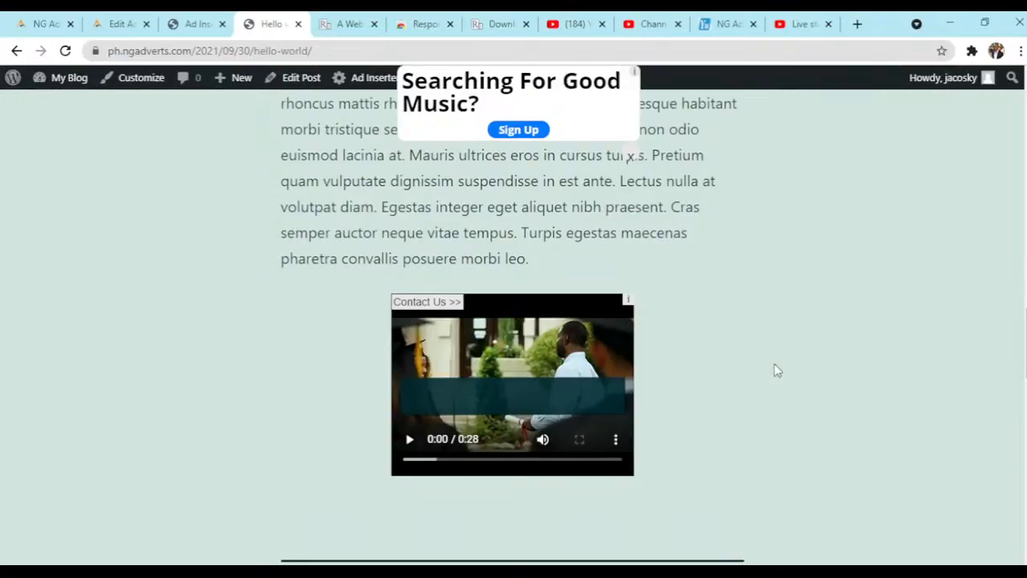
scroll(742, 391, down, 2)
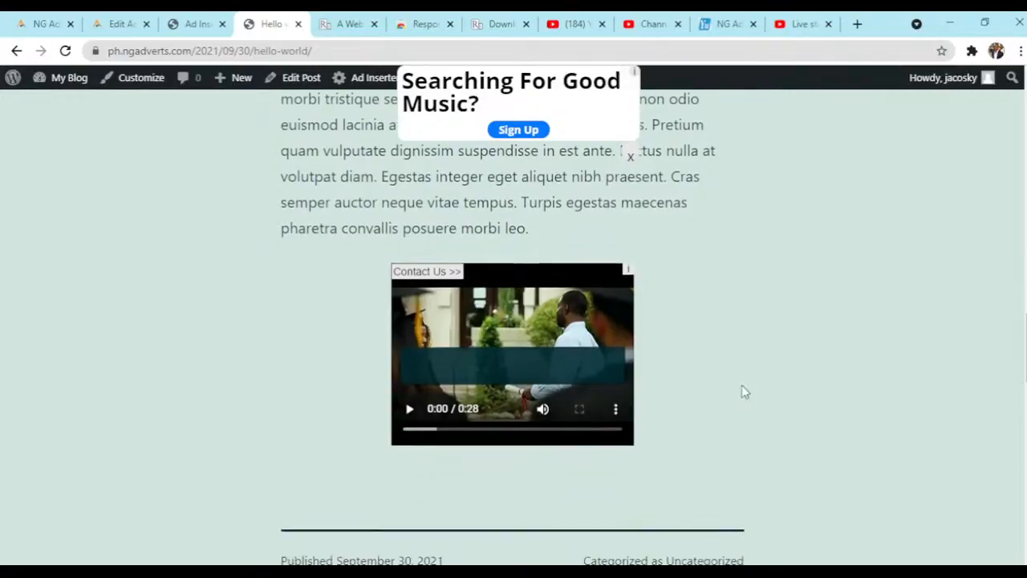
scroll(741, 392, up, 3)
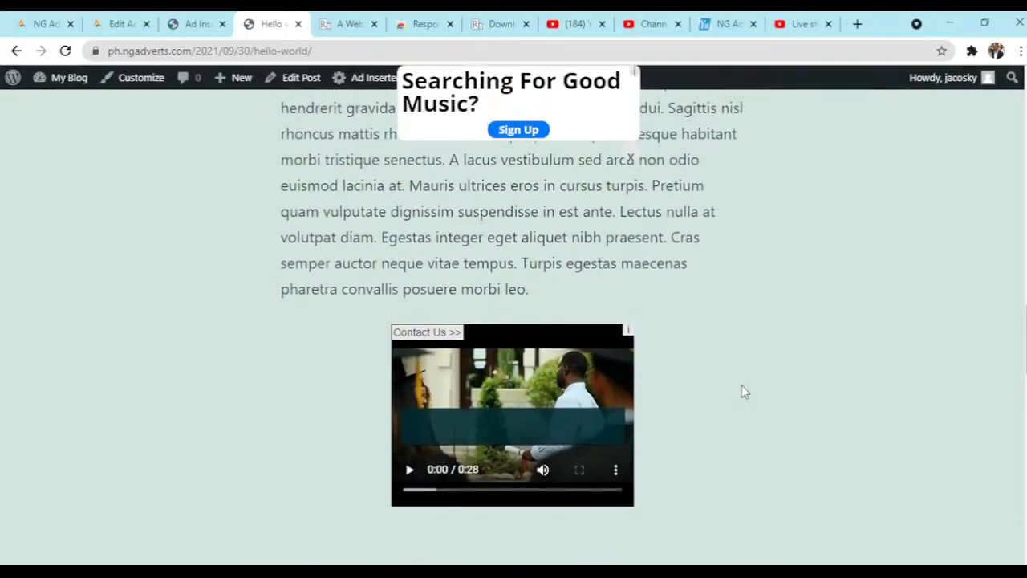
scroll(742, 392, up, 6)
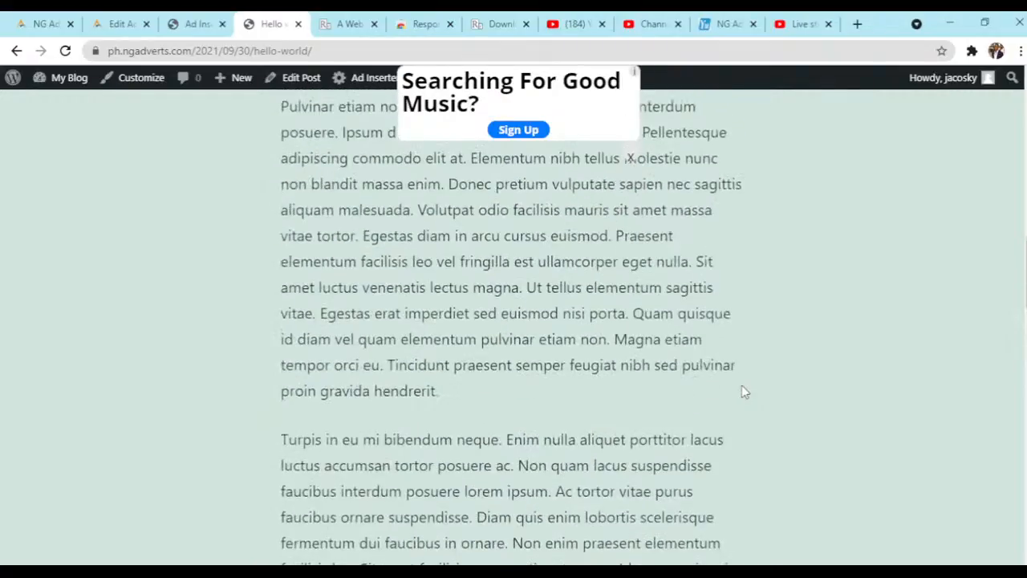
scroll(745, 392, up, 2)
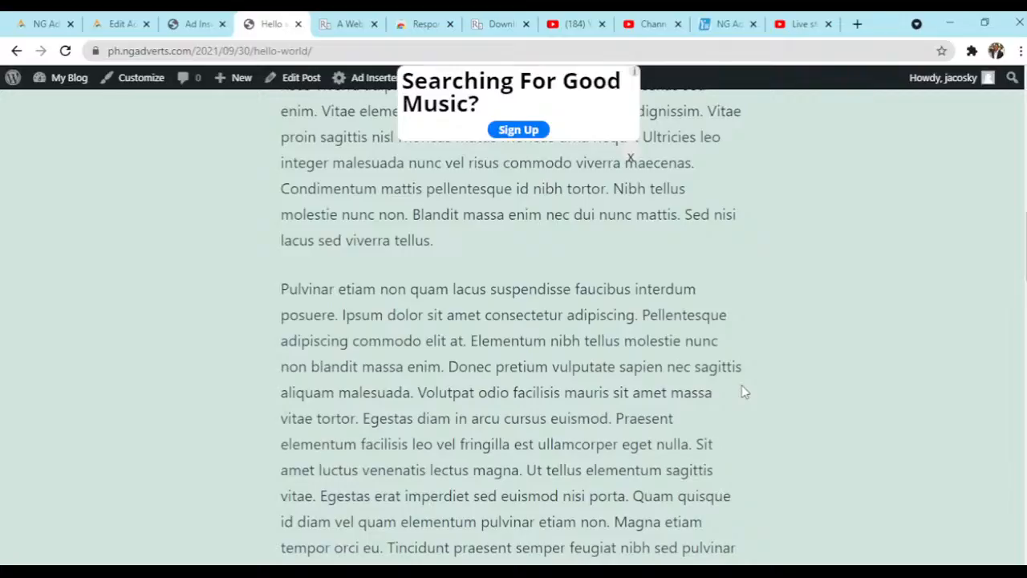
scroll(743, 392, down, 8)
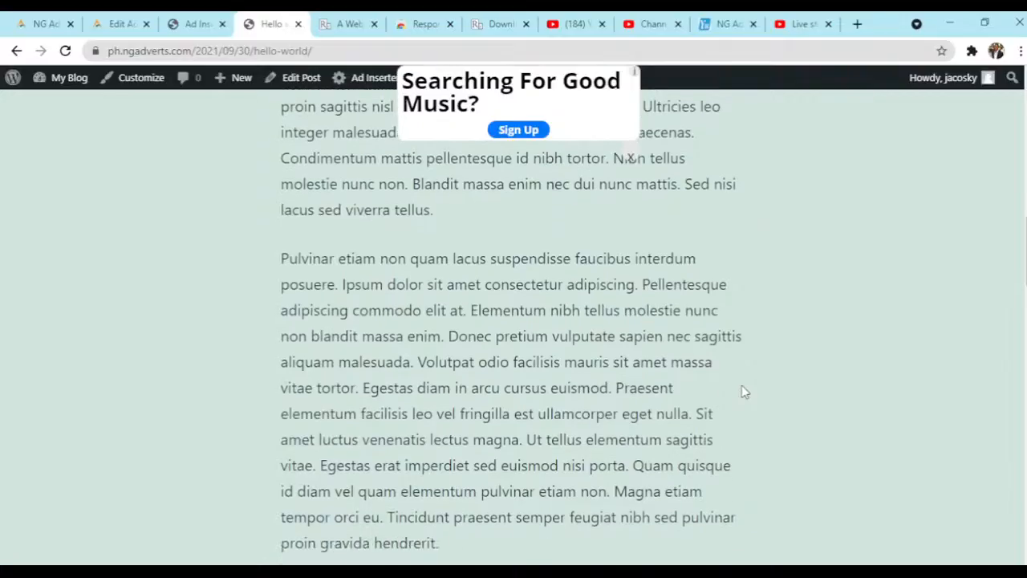
scroll(743, 391, down, 1)
scroll(743, 392, up, 2)
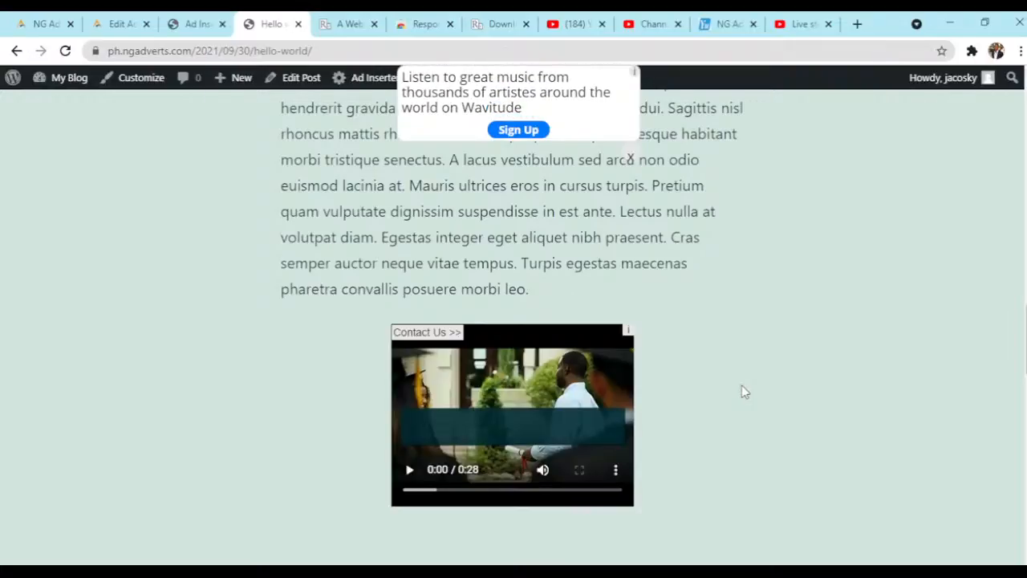
scroll(745, 392, up, 1)
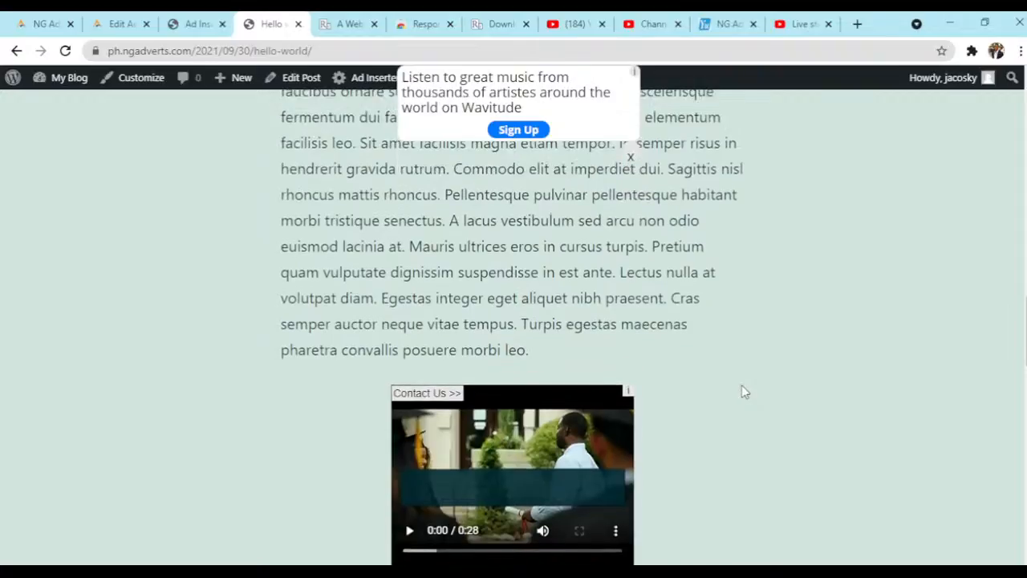
scroll(745, 392, down, 2)
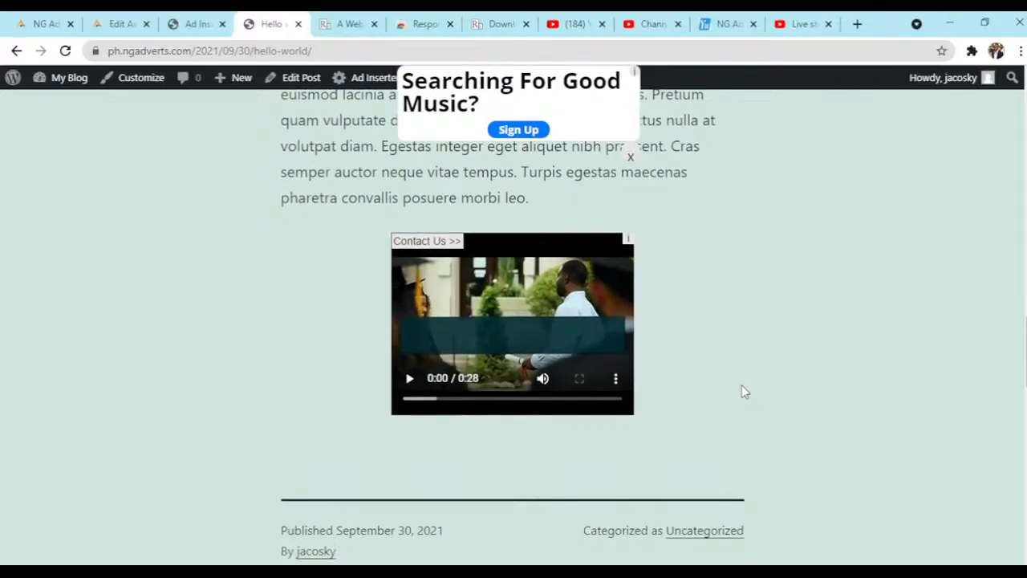
scroll(743, 391, up, 1)
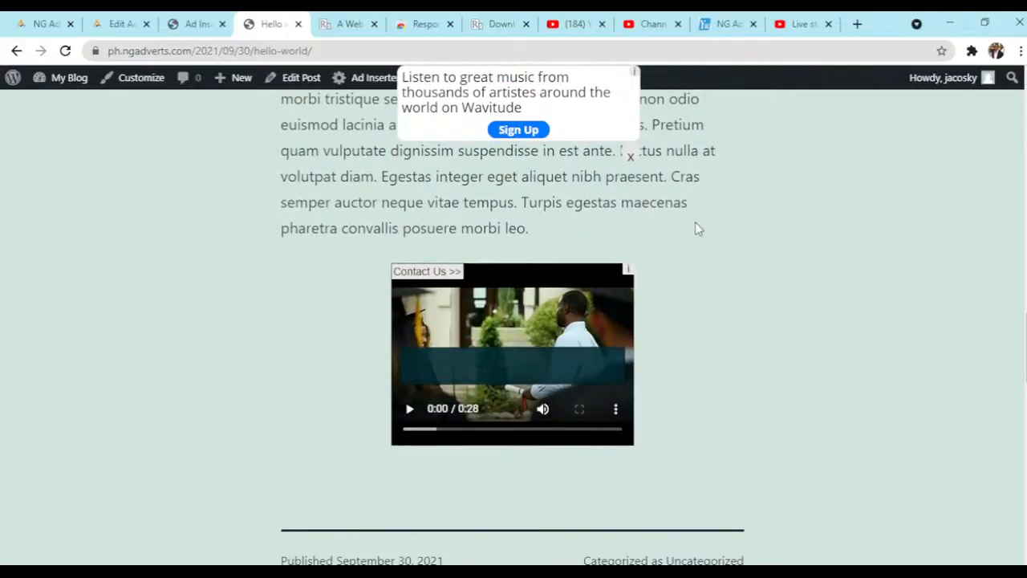
scroll(697, 228, down, 1)
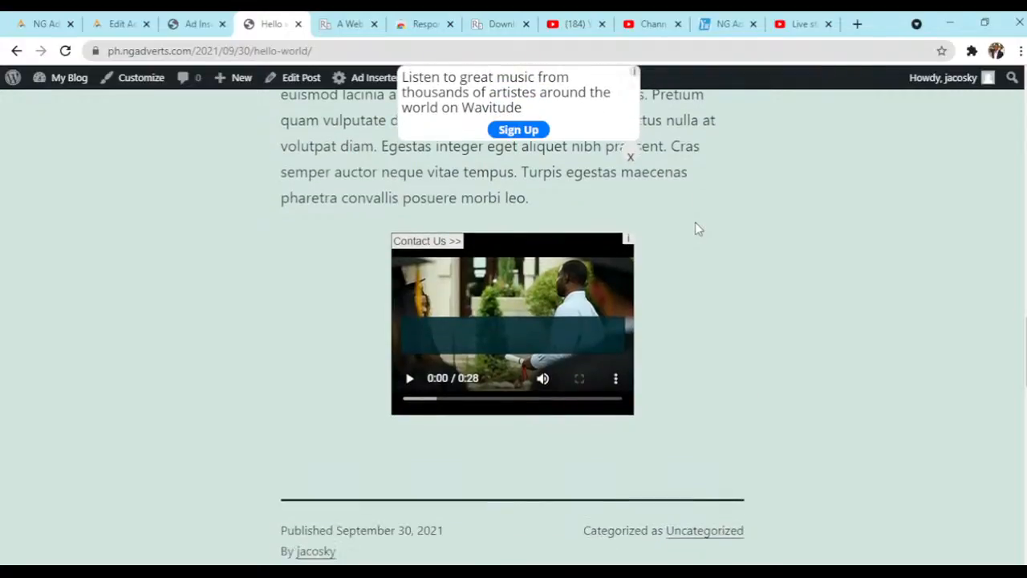
scroll(698, 229, down, 2)
scroll(697, 229, up, 2)
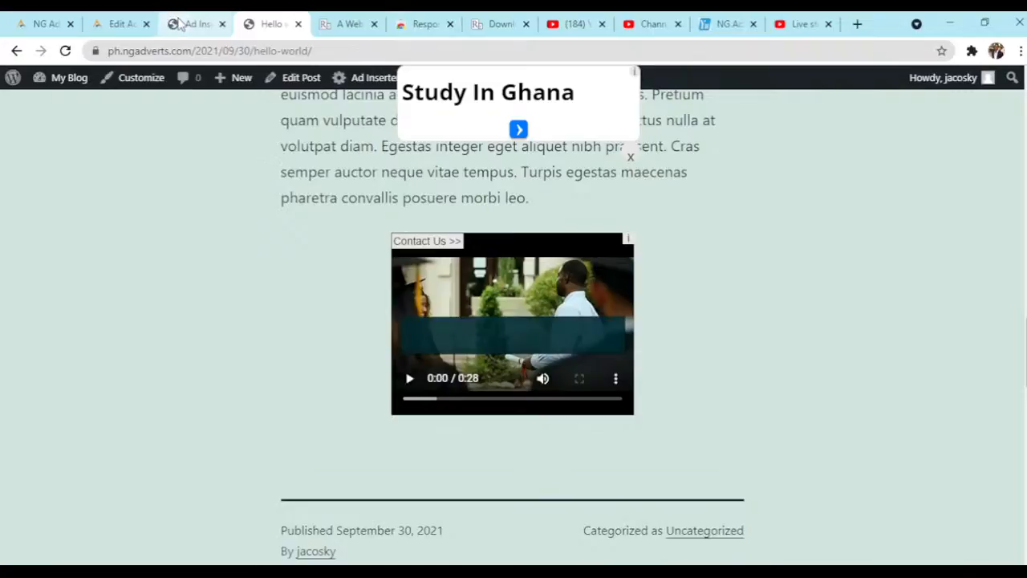
- Return to the "Video Ad 4:3" adcode in NG Adverts and set Sticky Adcode to Yes
click(122, 23)
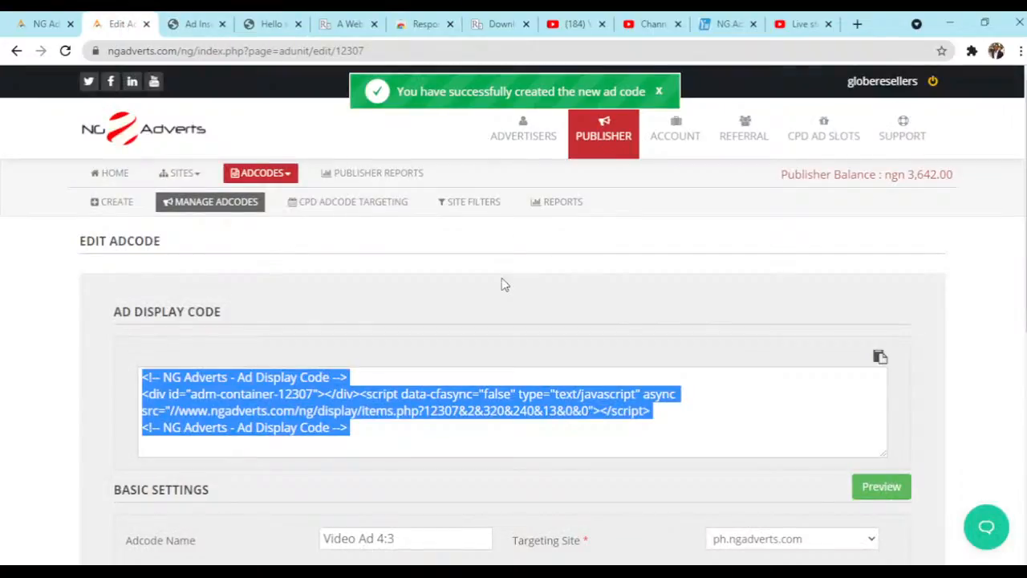
click(625, 267)
scroll(624, 264, down, 3)
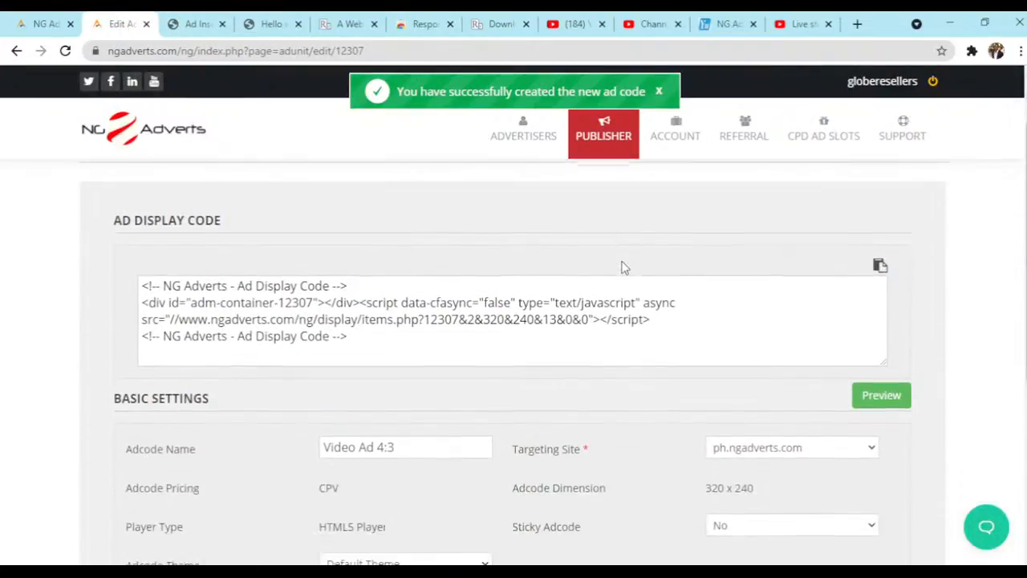
scroll(623, 264, down, 3)
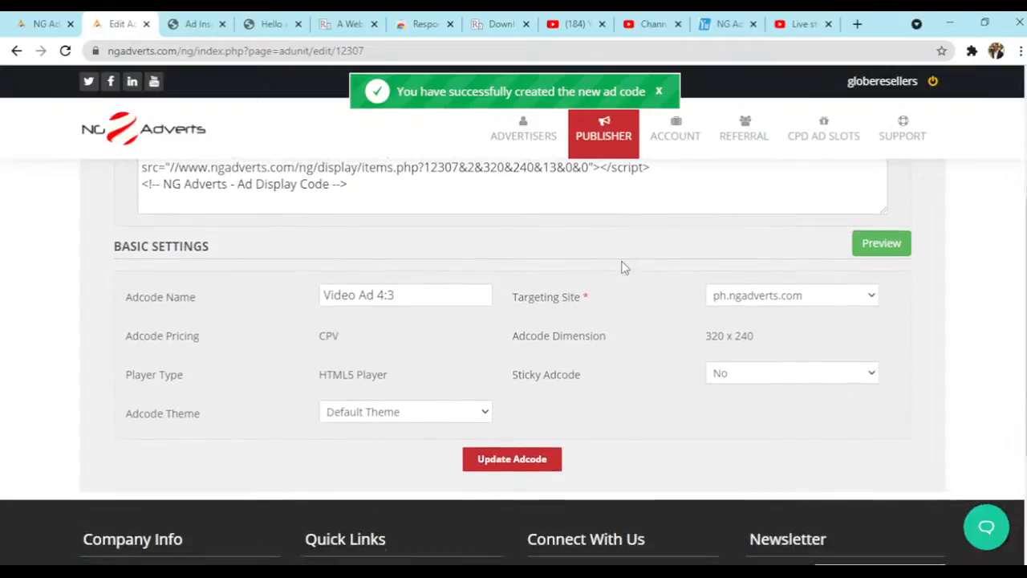
scroll(625, 267, down, 2)
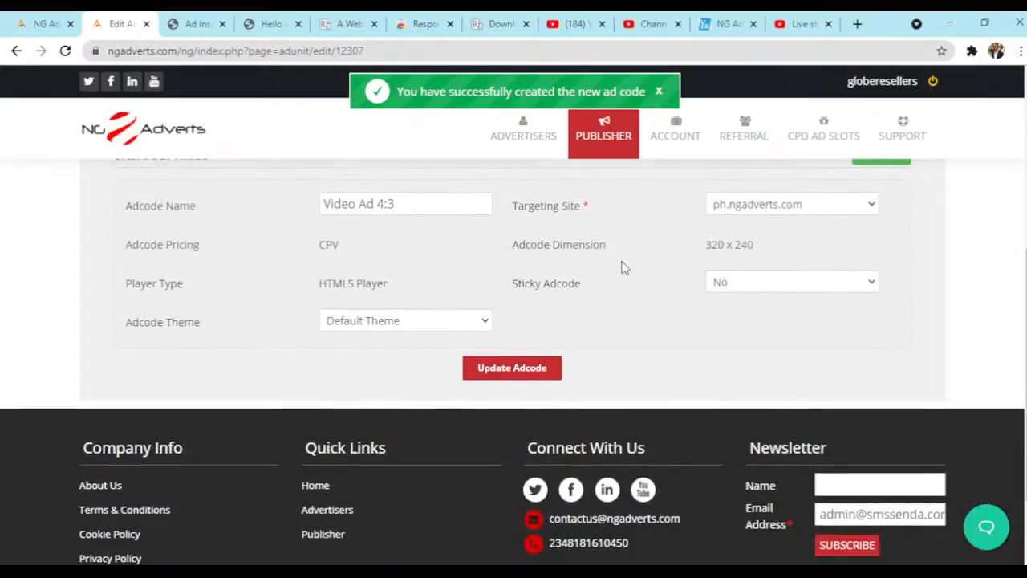
scroll(626, 267, up, 2)
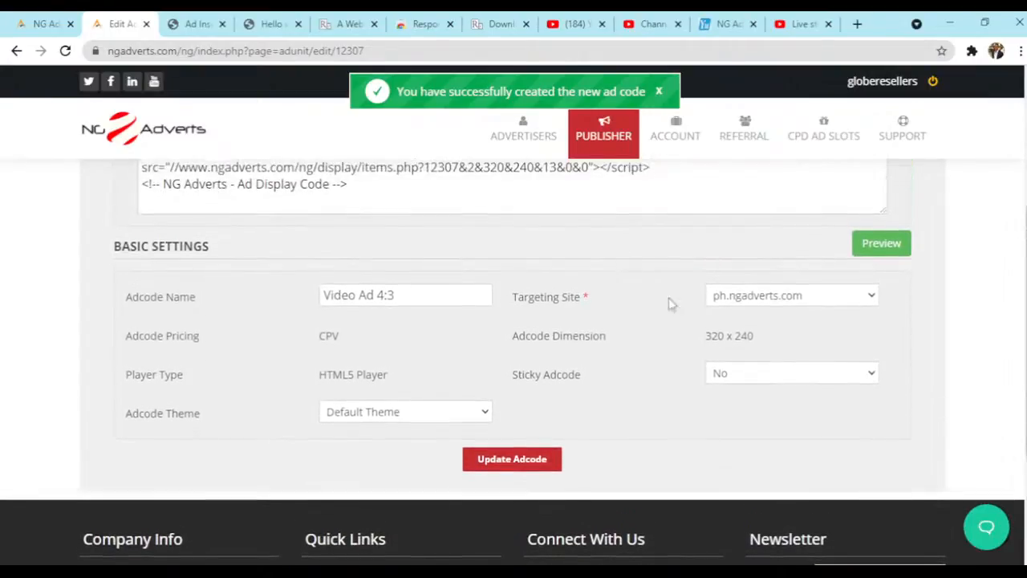
click(791, 431)
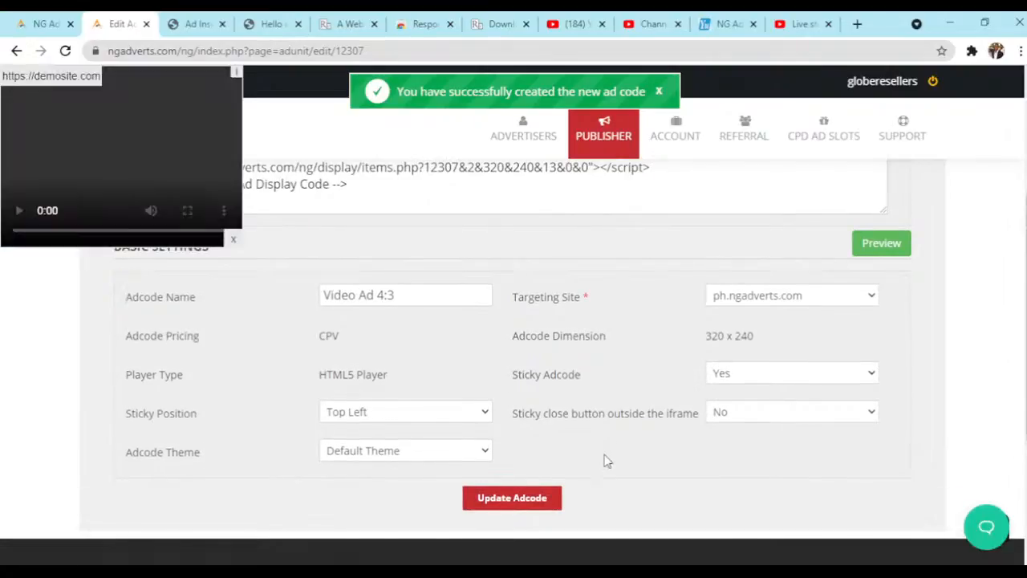
- Set the video adcode's Sticky Position to Bottom Right and update the adcode
scroll(608, 460, up, 1)
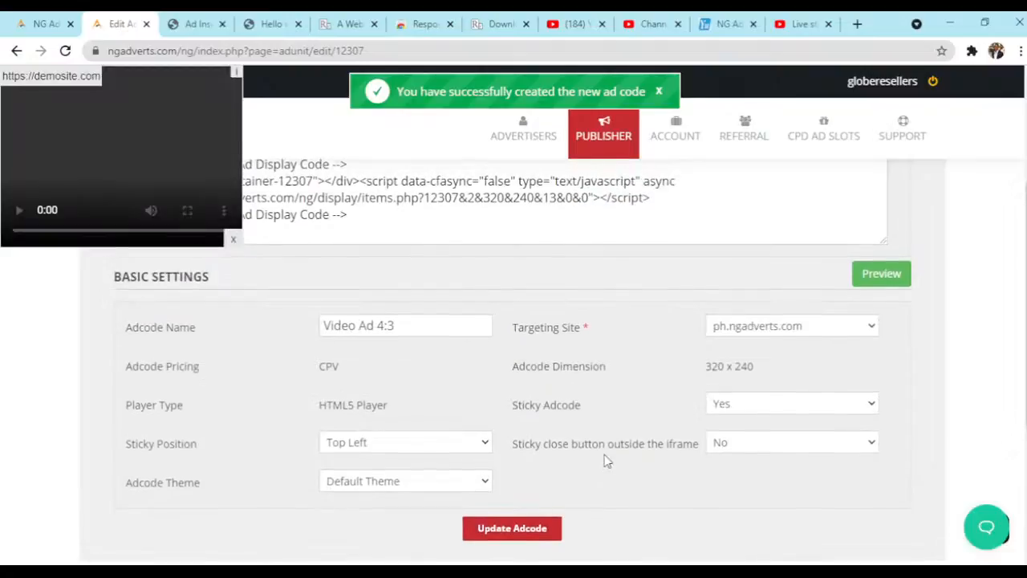
click(407, 450)
click(417, 418)
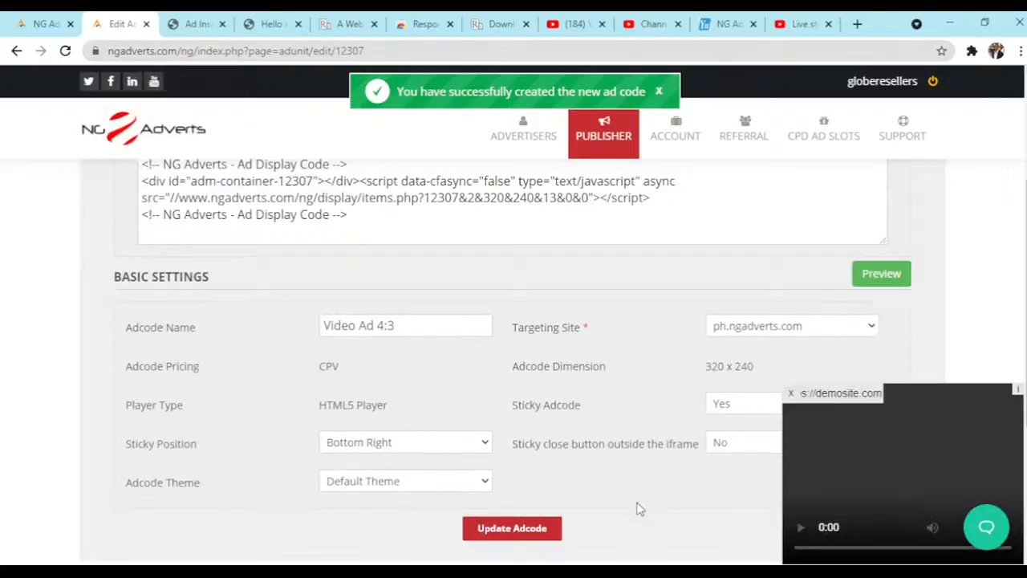
scroll(639, 508, down, 1)
scroll(640, 508, up, 1)
scroll(586, 495, down, 1)
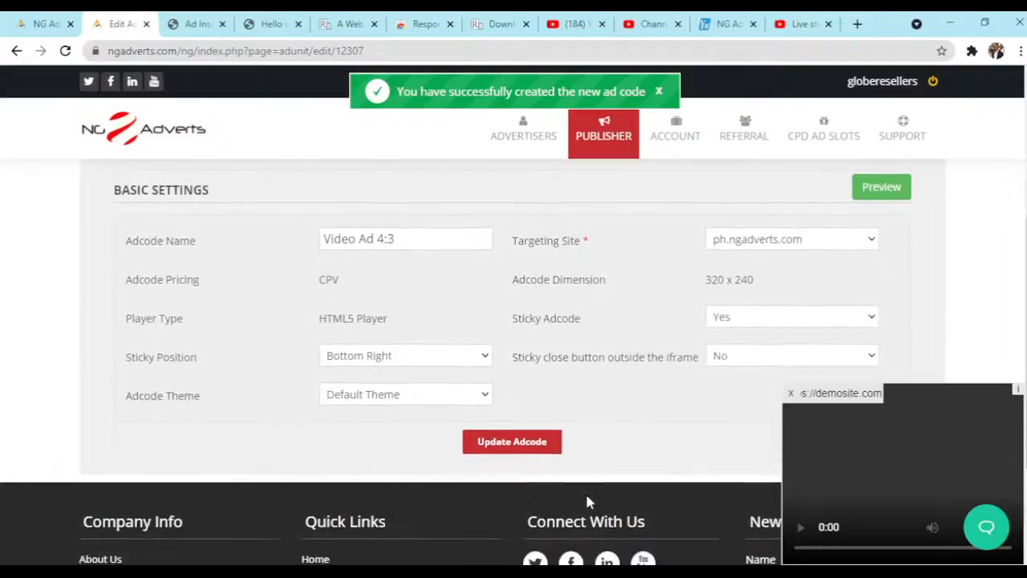
click(512, 440)
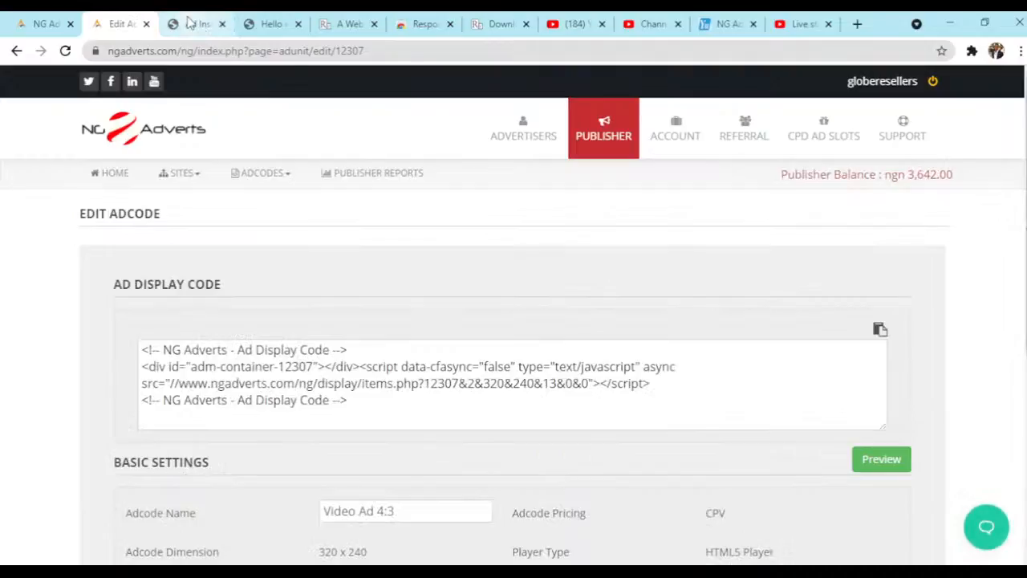
- Reload the Hello world! post and check the position of the sticky video ad throughout the page
click(190, 23)
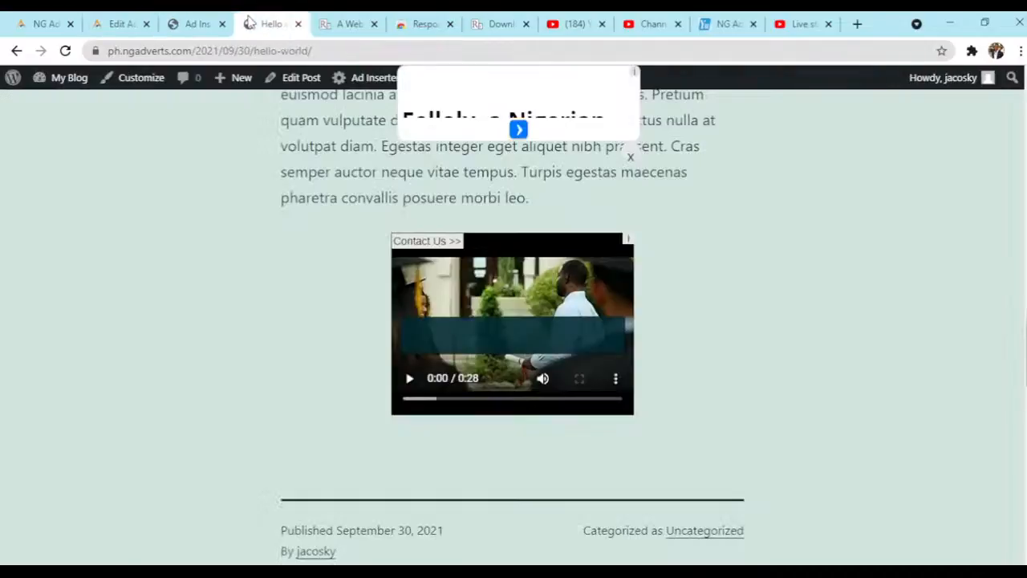
click(256, 23)
click(65, 51)
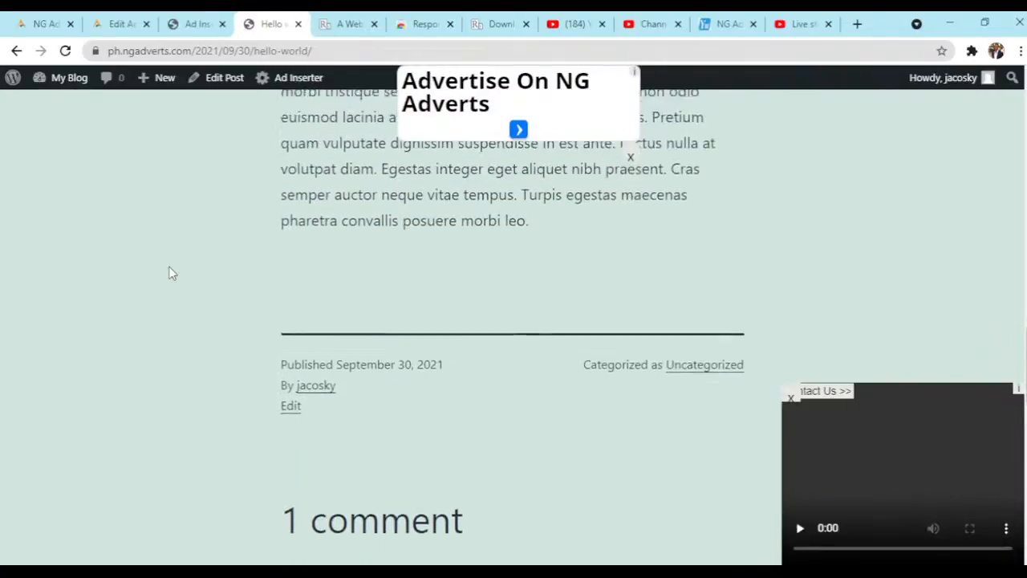
scroll(171, 273, up, 15)
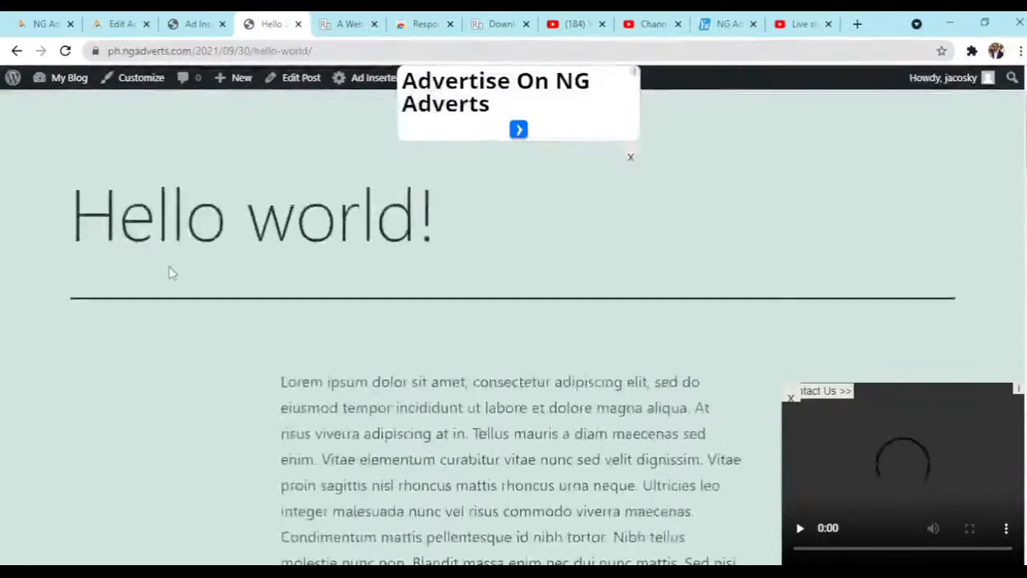
scroll(170, 273, down, 4)
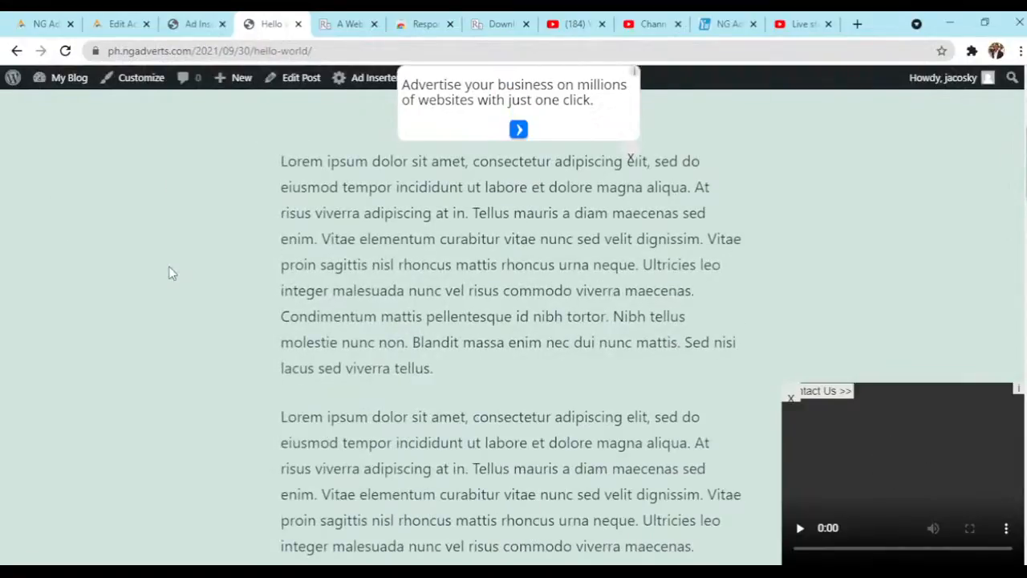
scroll(170, 273, down, 3)
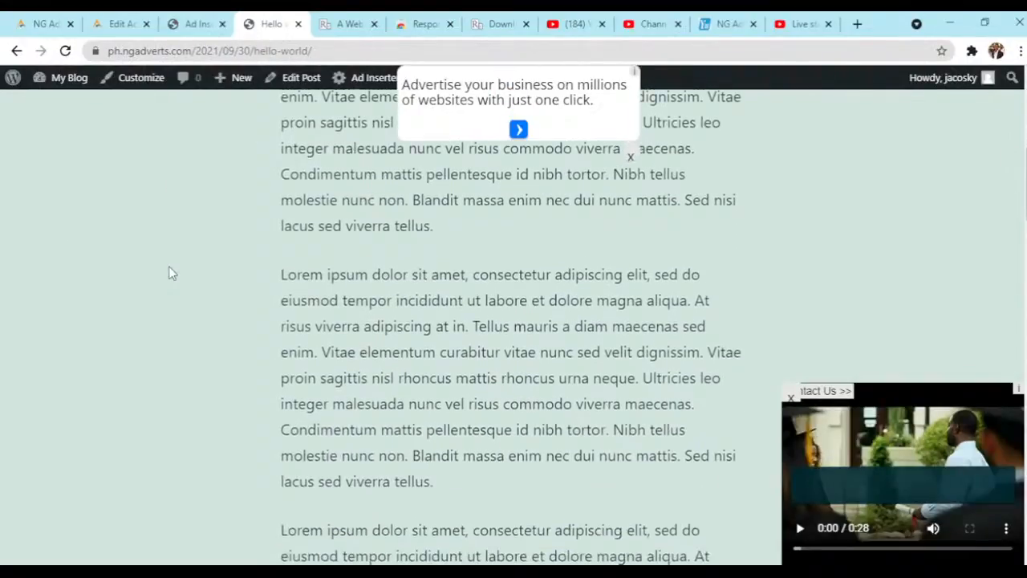
scroll(170, 273, down, 1)
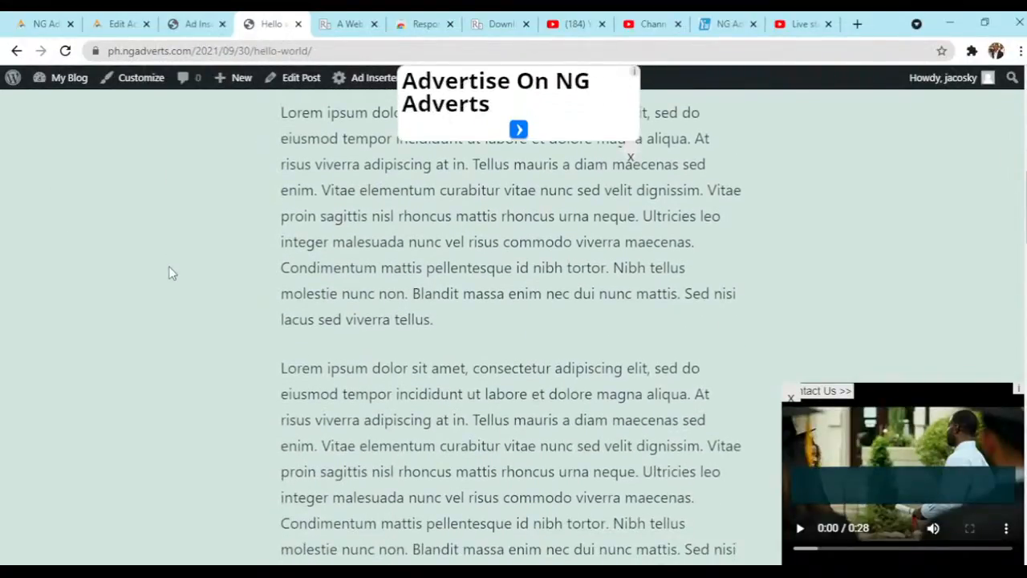
- Look through the post's paragraphs to see how the sticky banner and the sticky video ad behave beside the text
scroll(170, 273, down, 2)
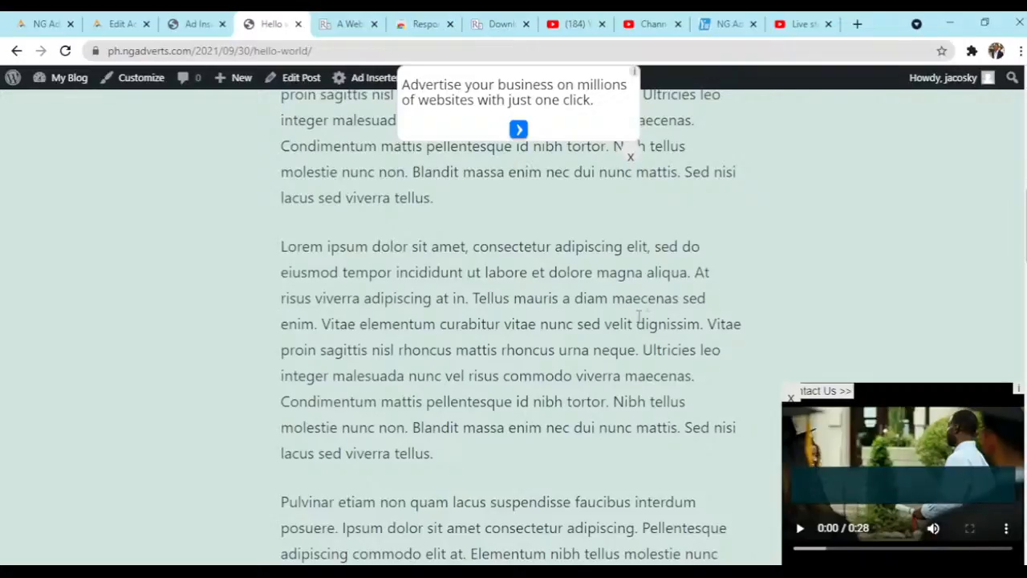
scroll(636, 321, down, 6)
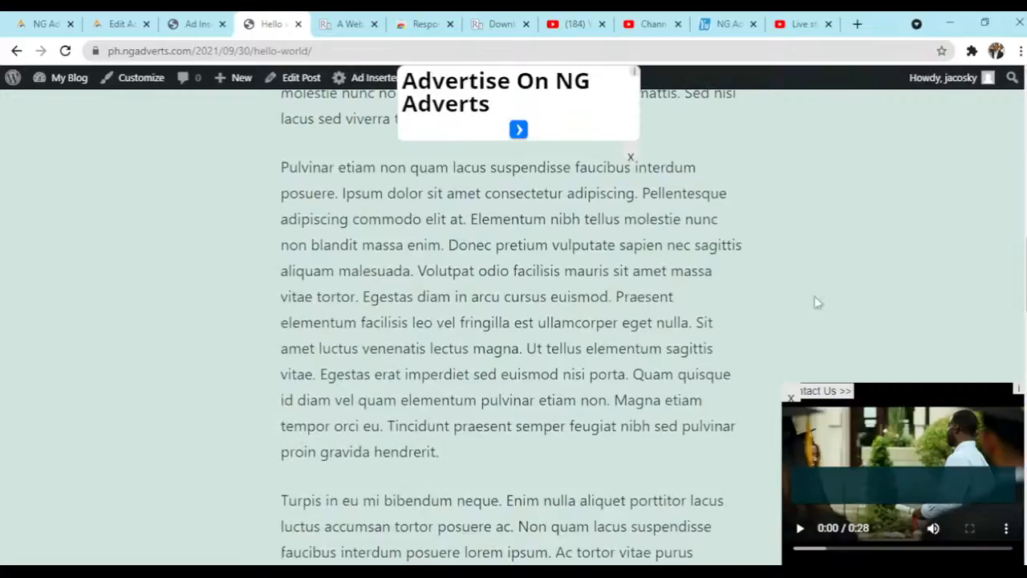
scroll(644, 291, down, 3)
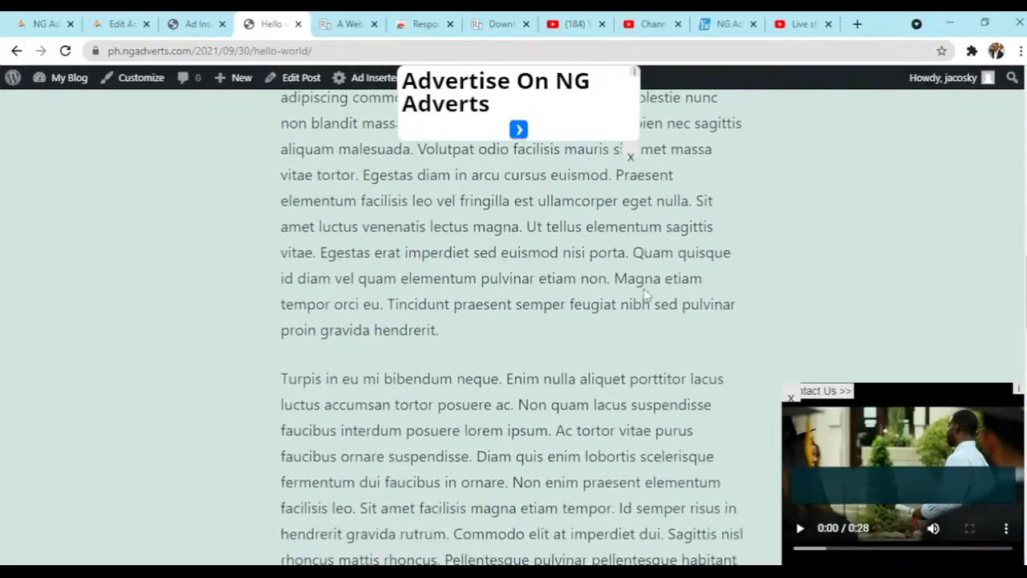
scroll(644, 288, up, 1)
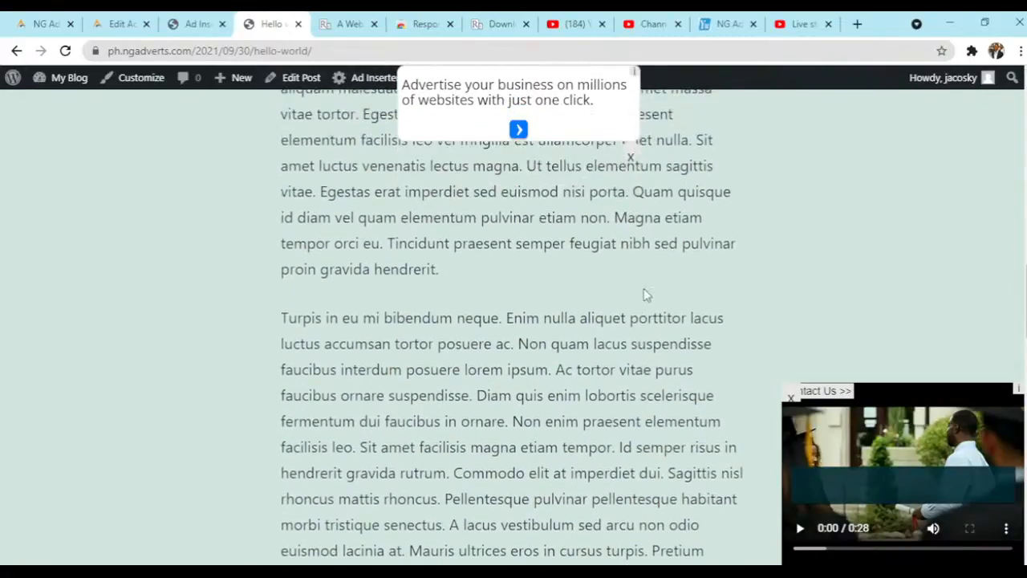
- In Ad Inserter's Block 2, enable client-side device detection to show the video ad only on Desktop, and save the settings
click(186, 24)
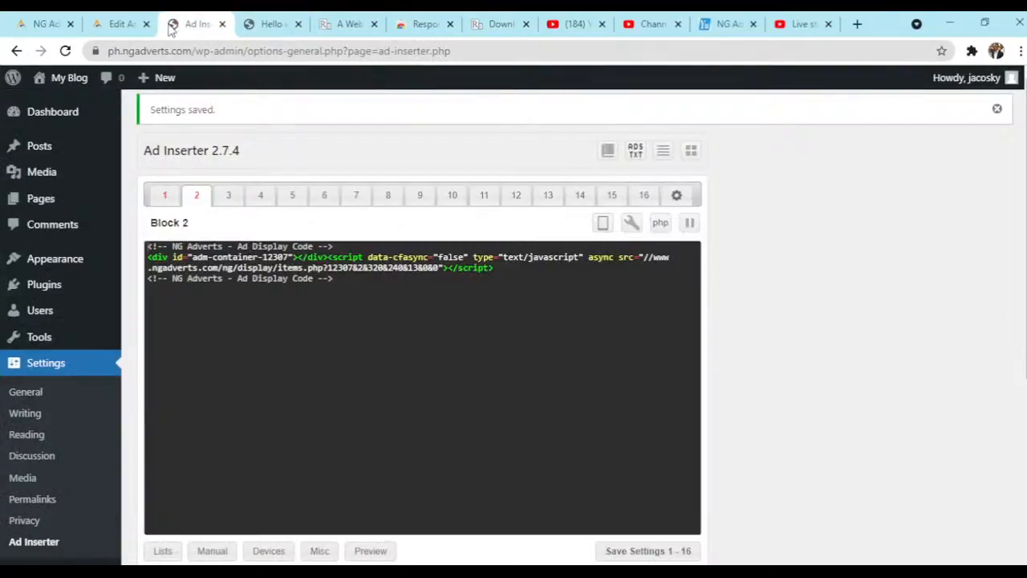
scroll(763, 323, down, 3)
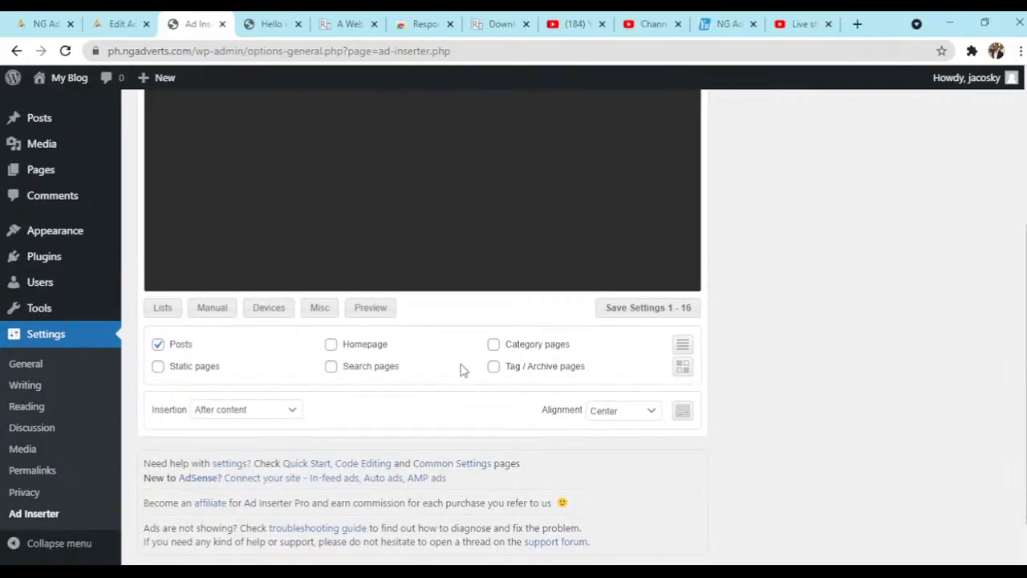
click(270, 313)
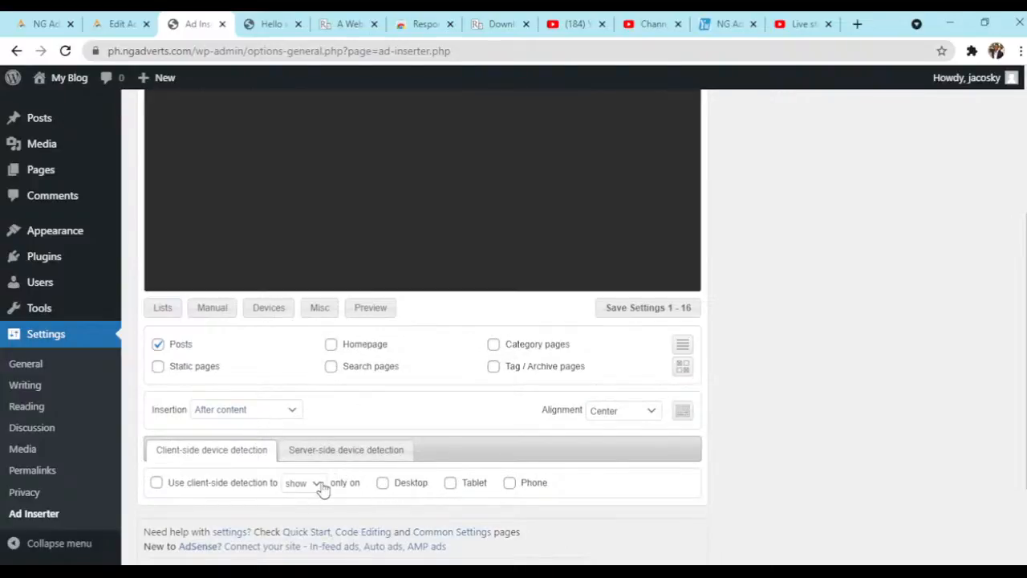
click(383, 484)
click(157, 483)
click(642, 309)
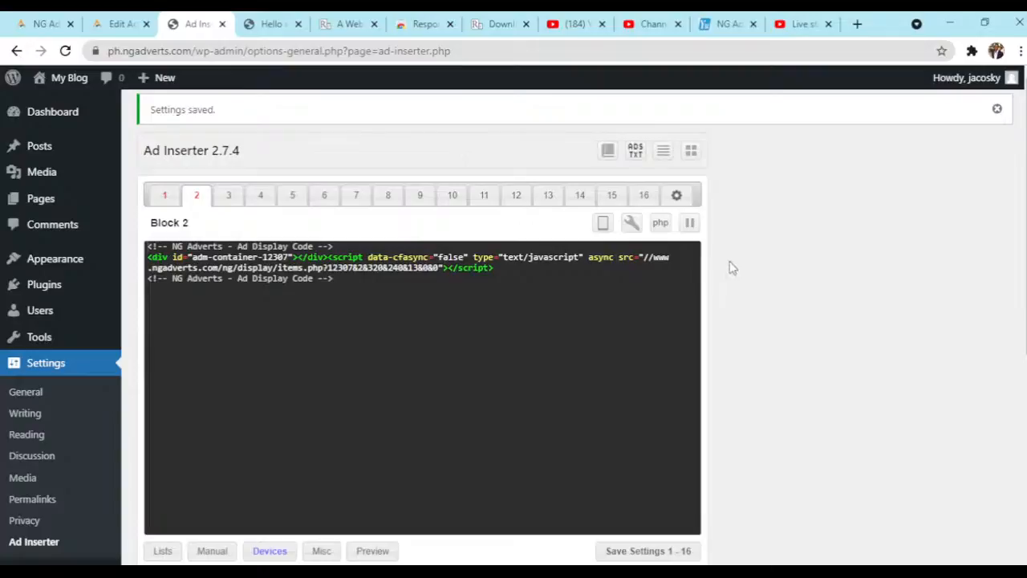
- Switch to the NG Adverts Publishers group on YuSocial and view the Publishers' Hangout live post and the channel's live stream list
click(273, 24)
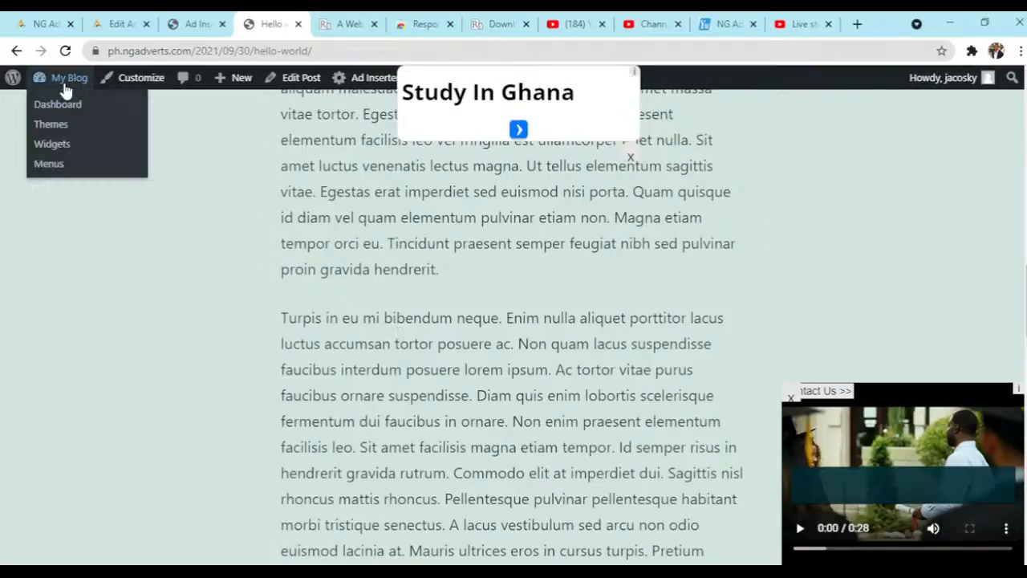
click(742, 19)
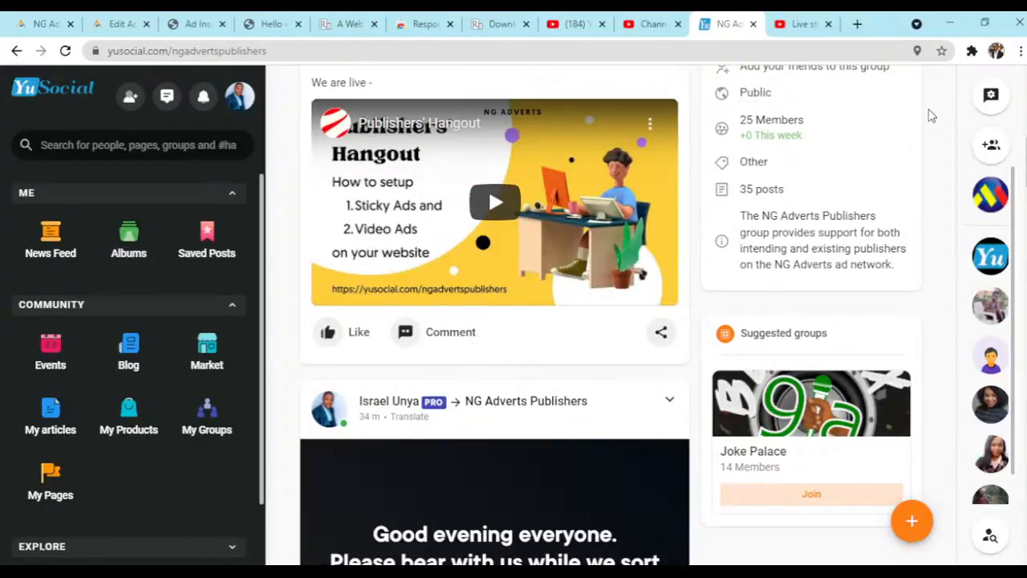
scroll(929, 116, up, 2)
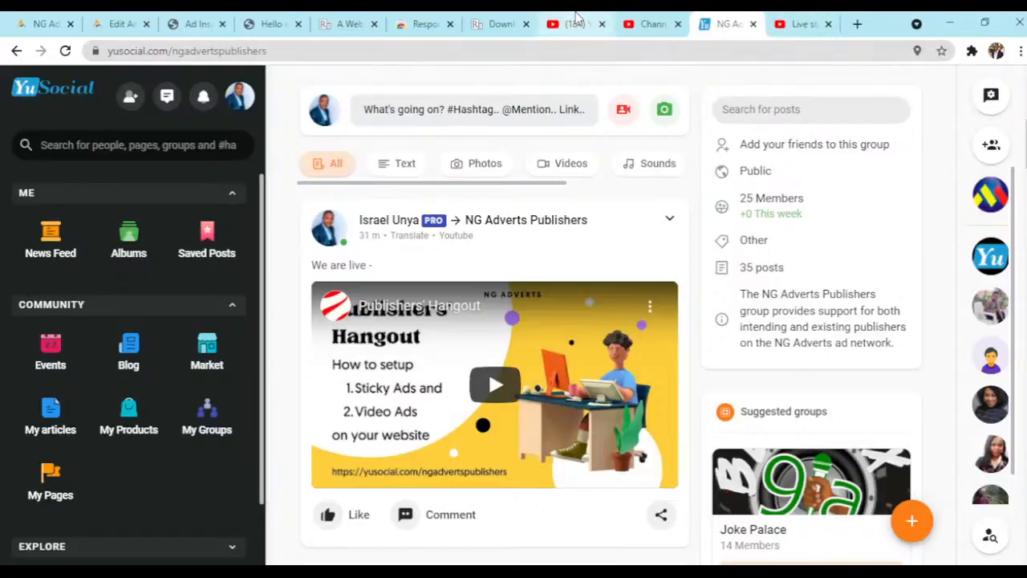
click(575, 23)
click(644, 19)
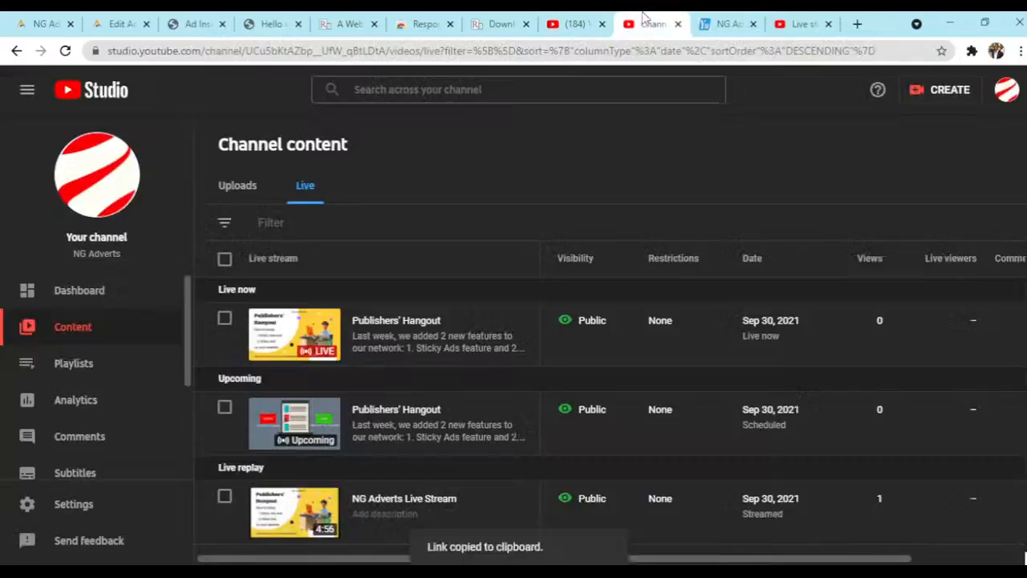
click(729, 23)
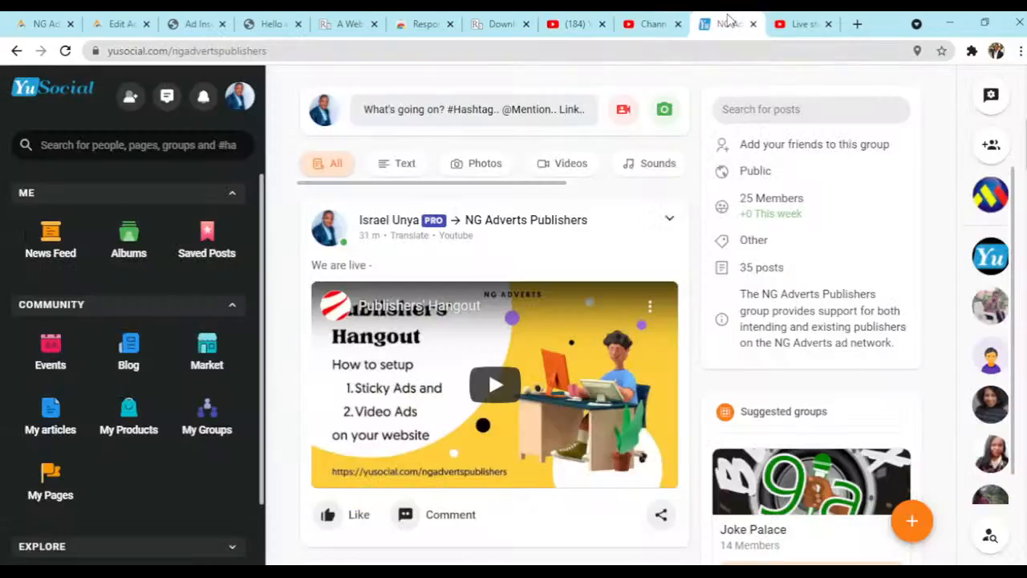
- Return to the Hello world! post and examine both sticky ads from the blog header down to the comment form and back
click(193, 24)
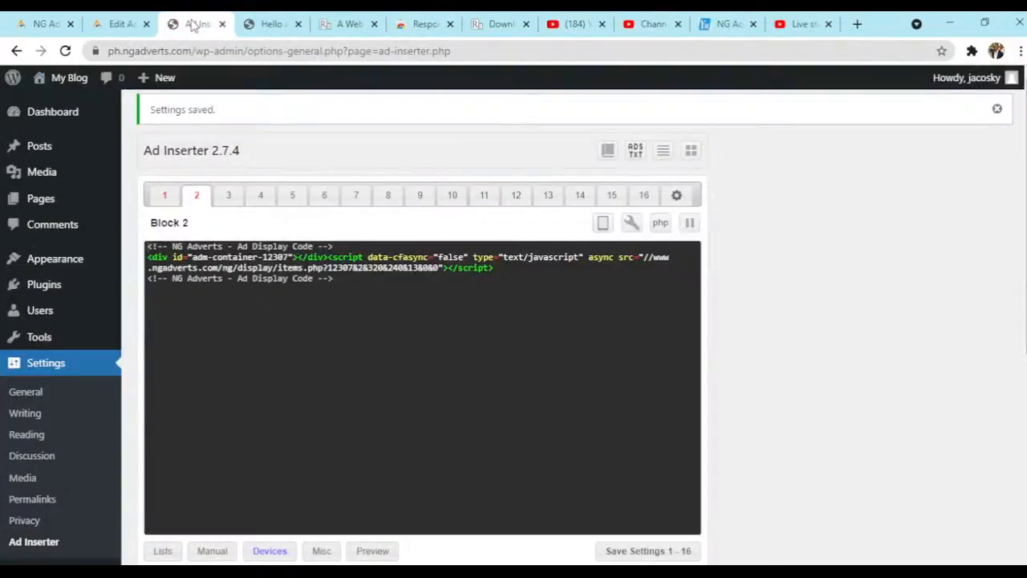
click(267, 24)
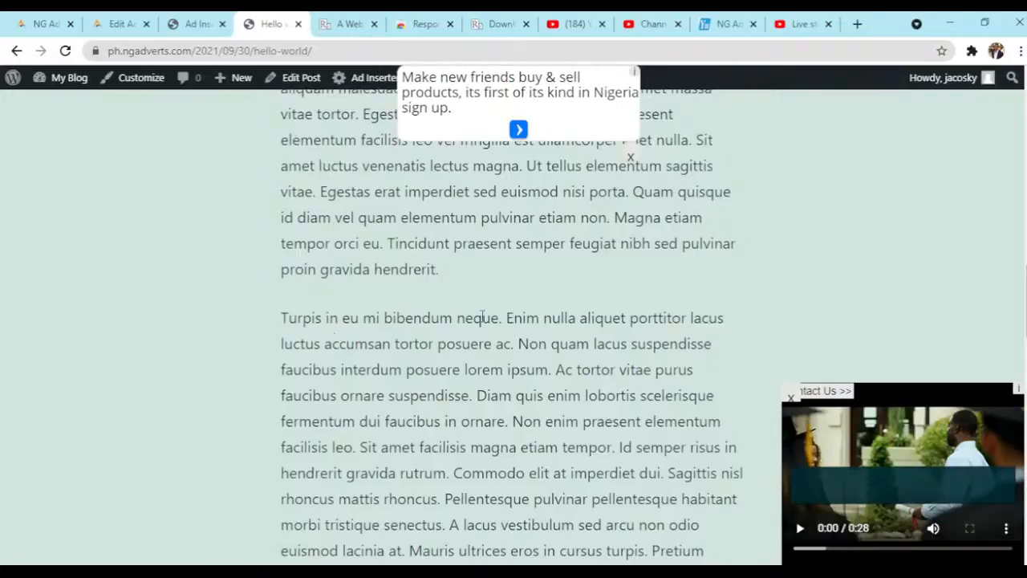
scroll(482, 318, up, 10)
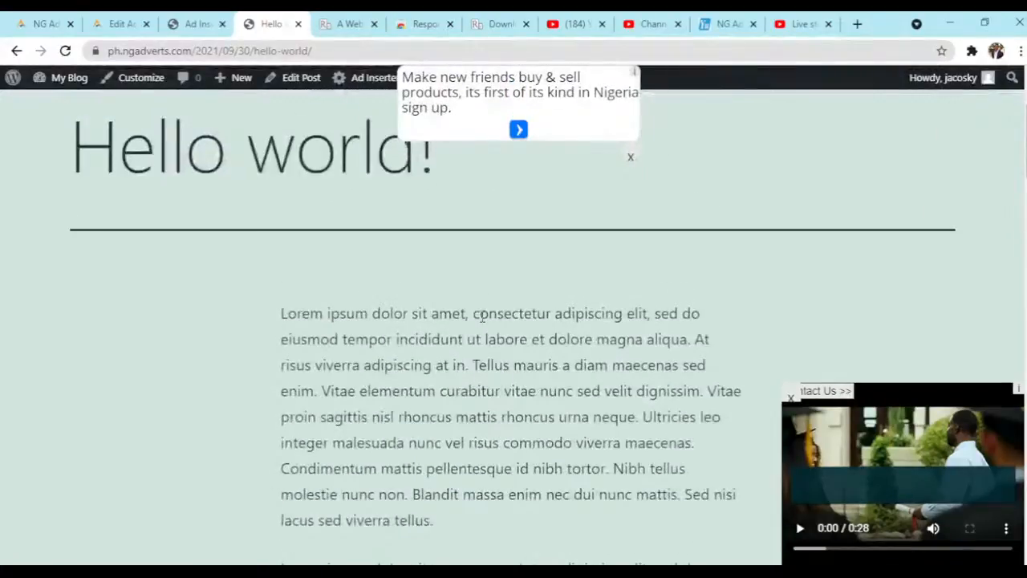
scroll(481, 315, up, 2)
scroll(480, 316, down, 4)
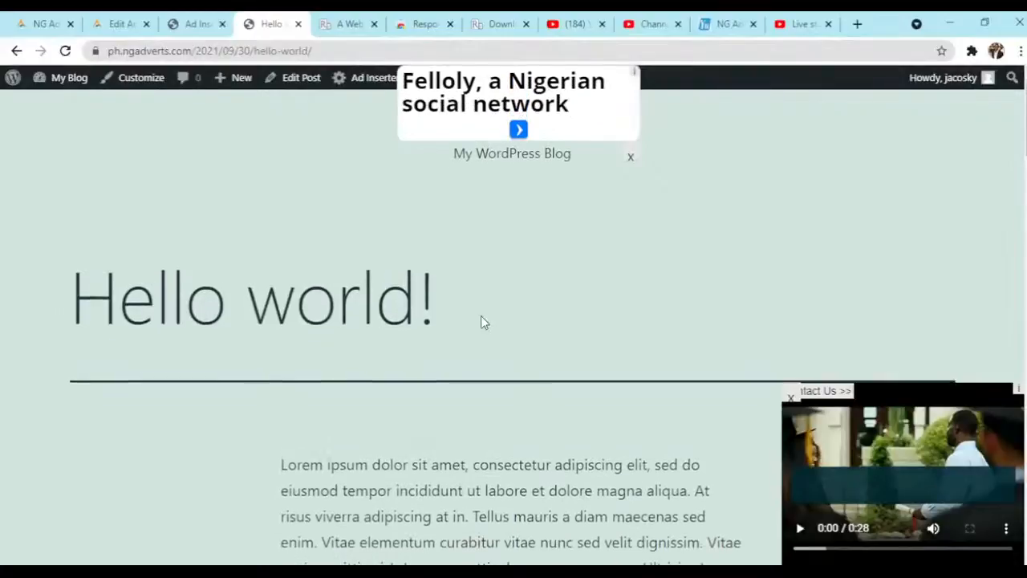
scroll(481, 316, down, 6)
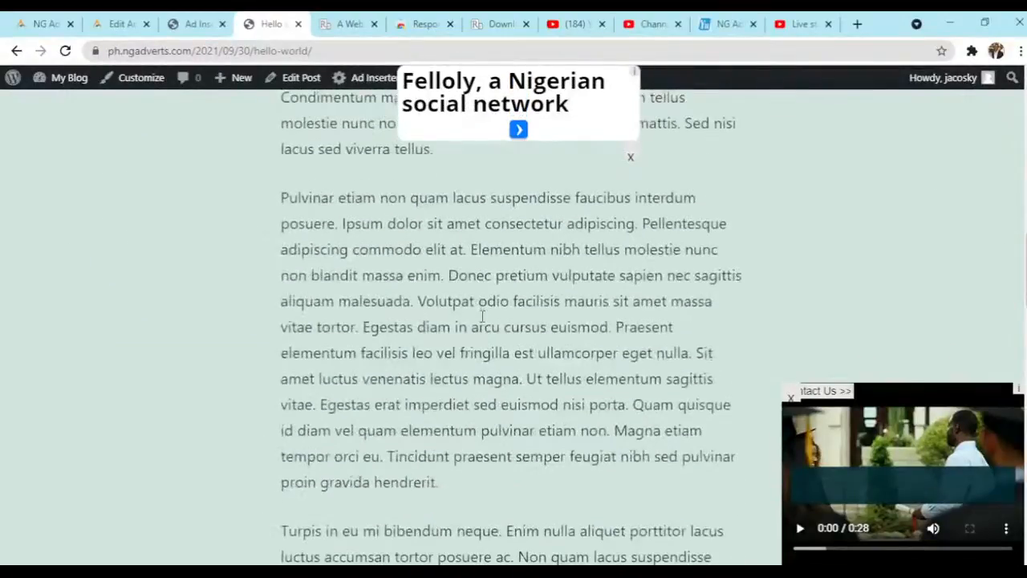
scroll(482, 315, down, 12)
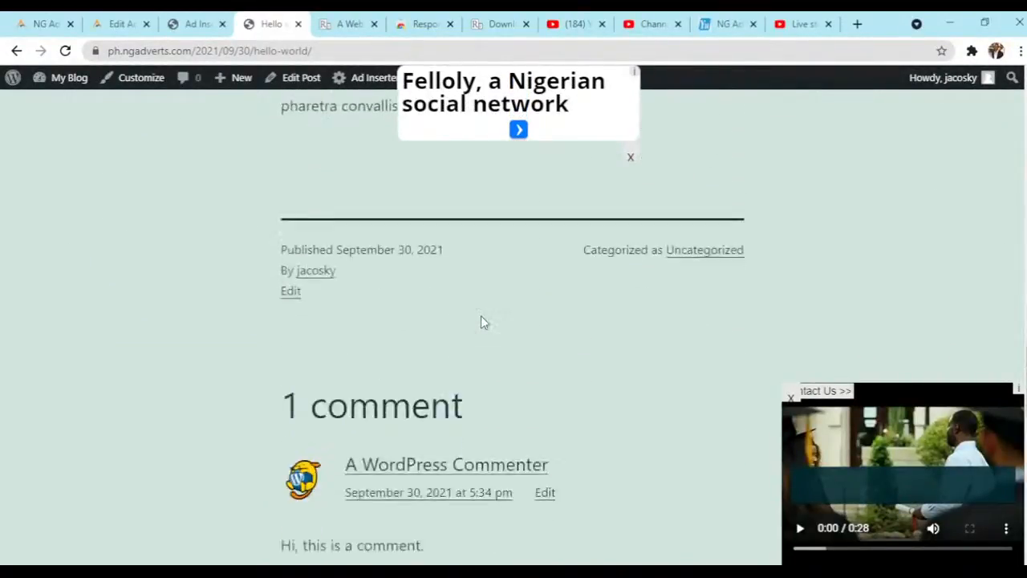
scroll(481, 321, down, 6)
scroll(481, 321, up, 3)
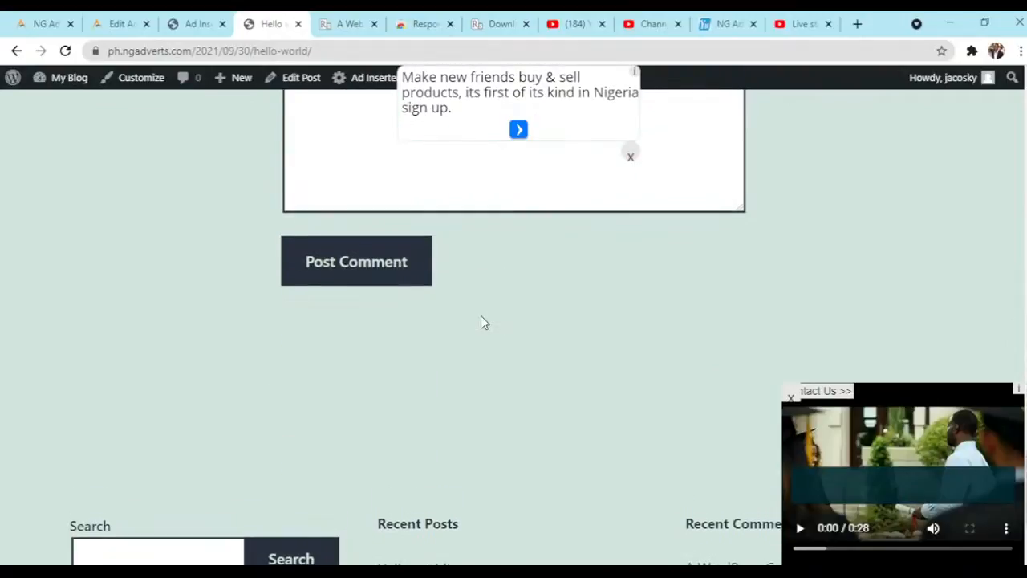
scroll(480, 321, up, 5)
scroll(481, 315, up, 4)
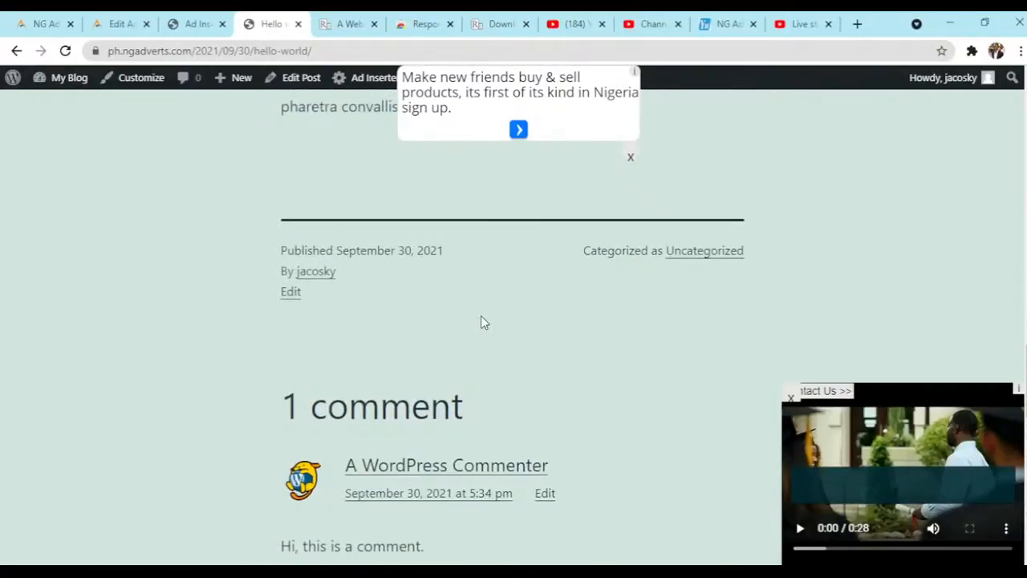
scroll(483, 315, up, 6)
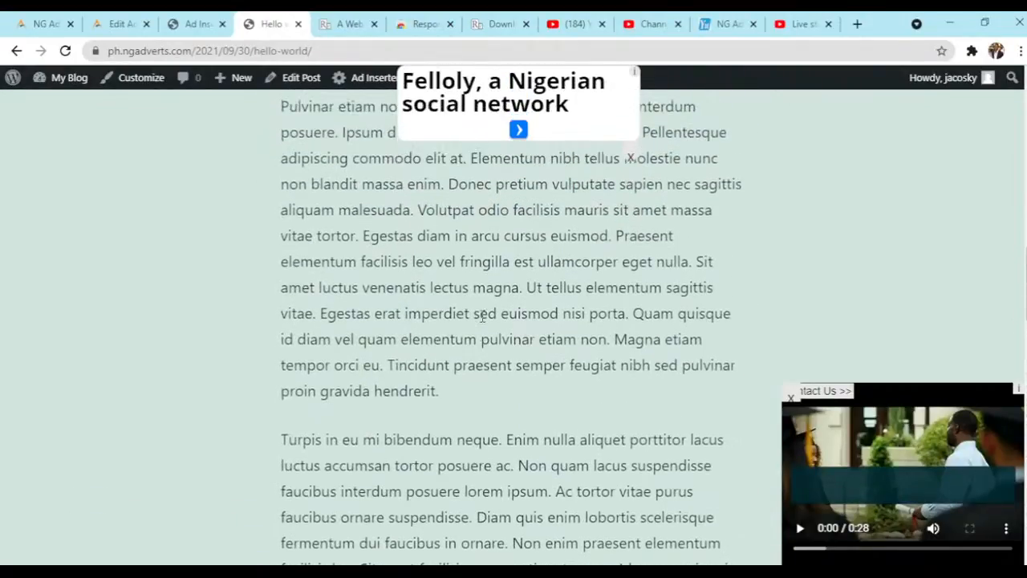
scroll(482, 315, up, 8)
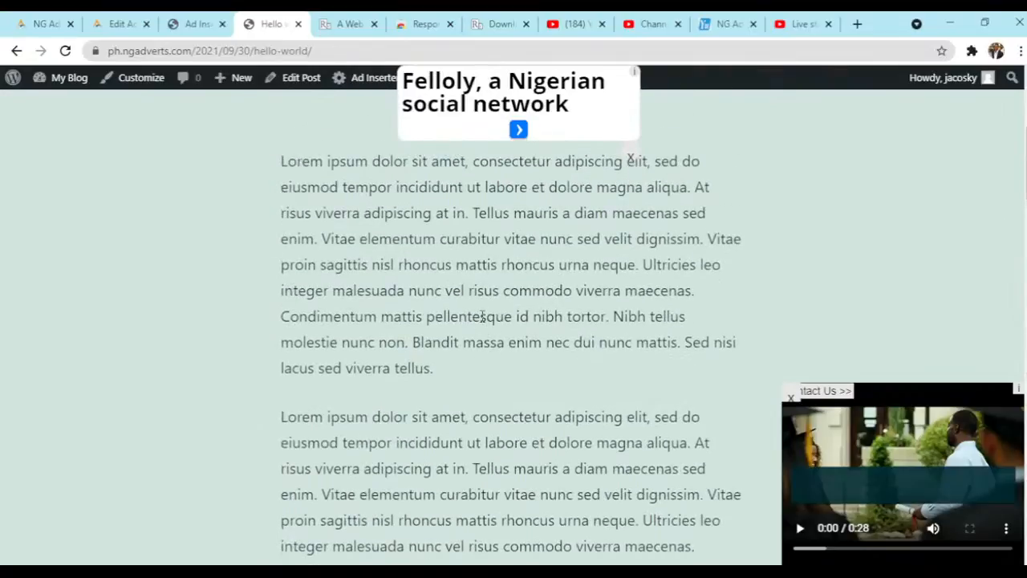
scroll(483, 315, up, 4)
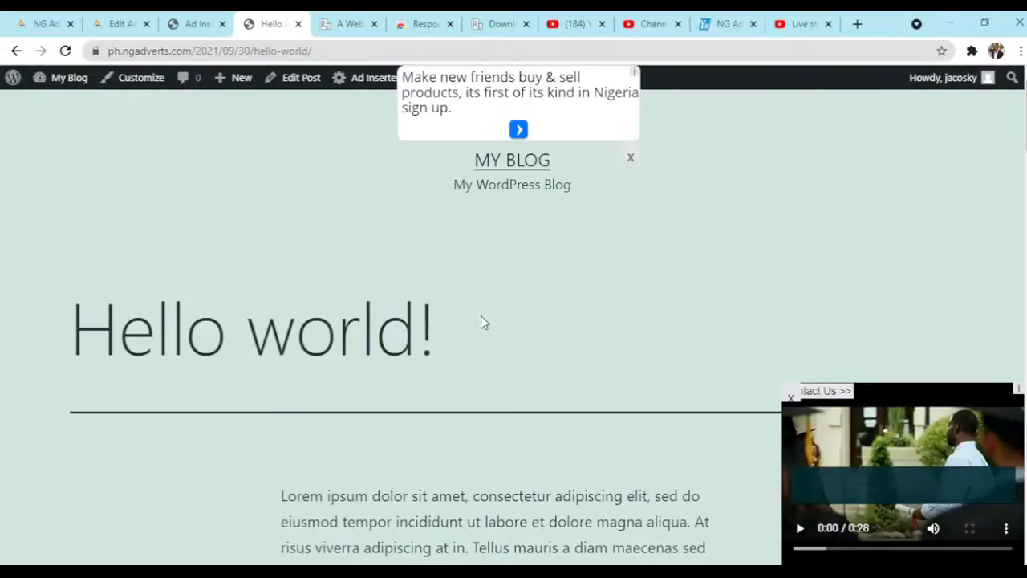
scroll(481, 321, down, 3)
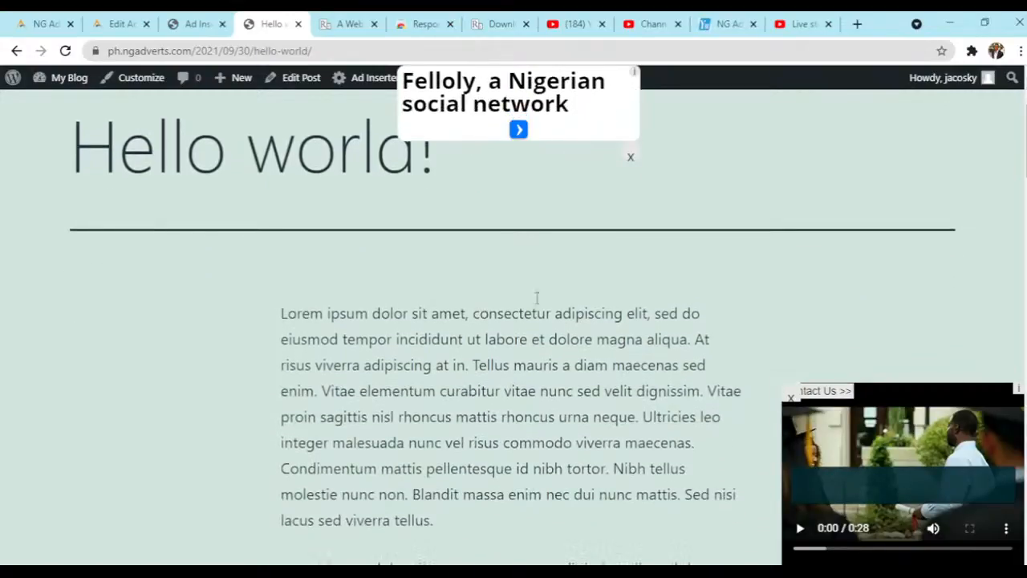